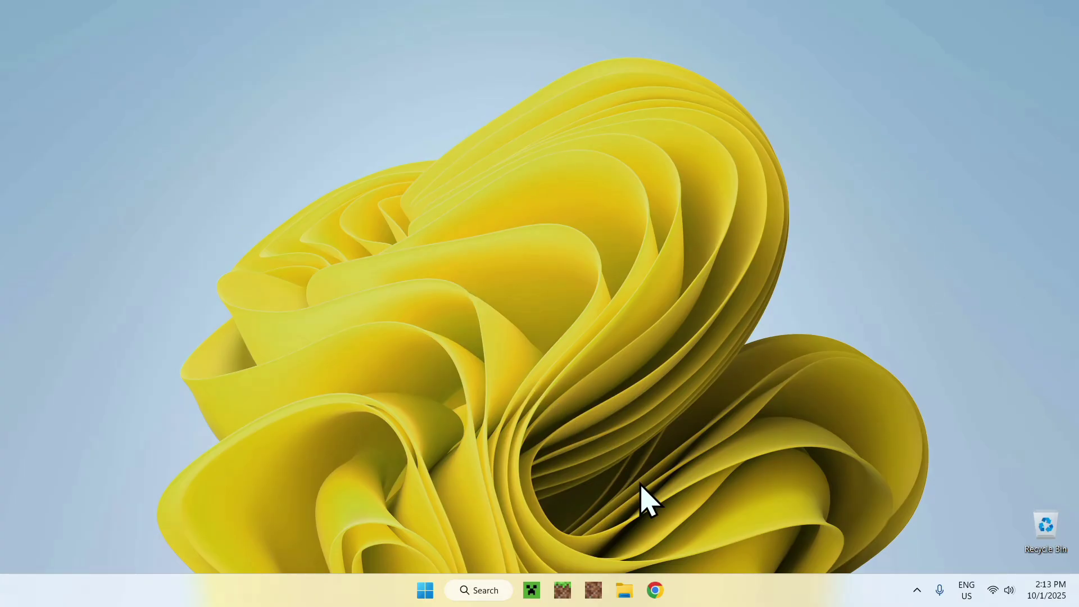
Open Chrome, search Google for Modrinth and open the official Modrinth website
left_click(655, 590)
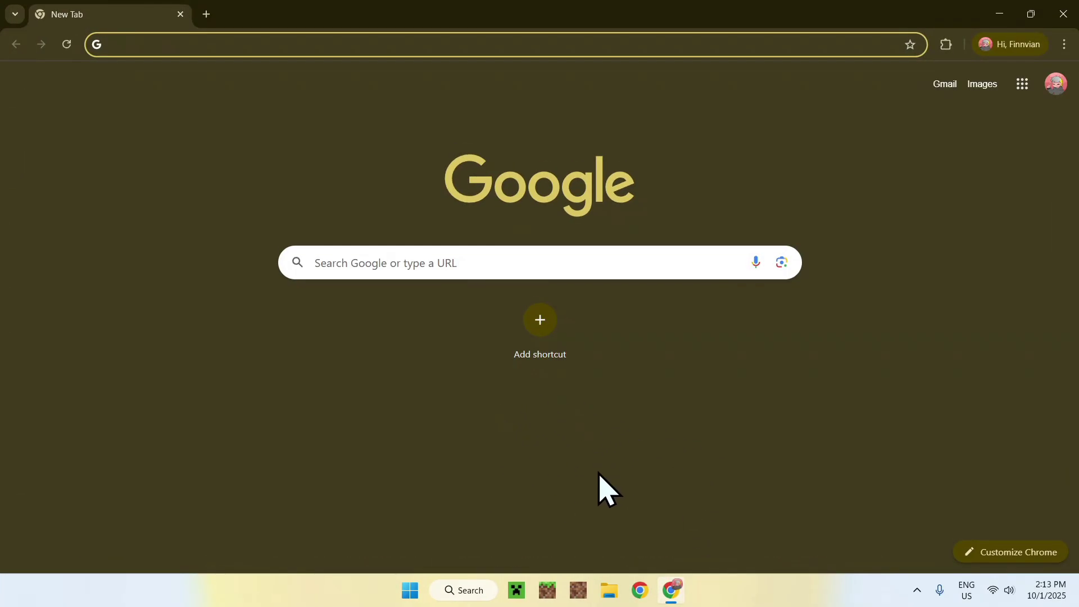
left_click(598, 264)
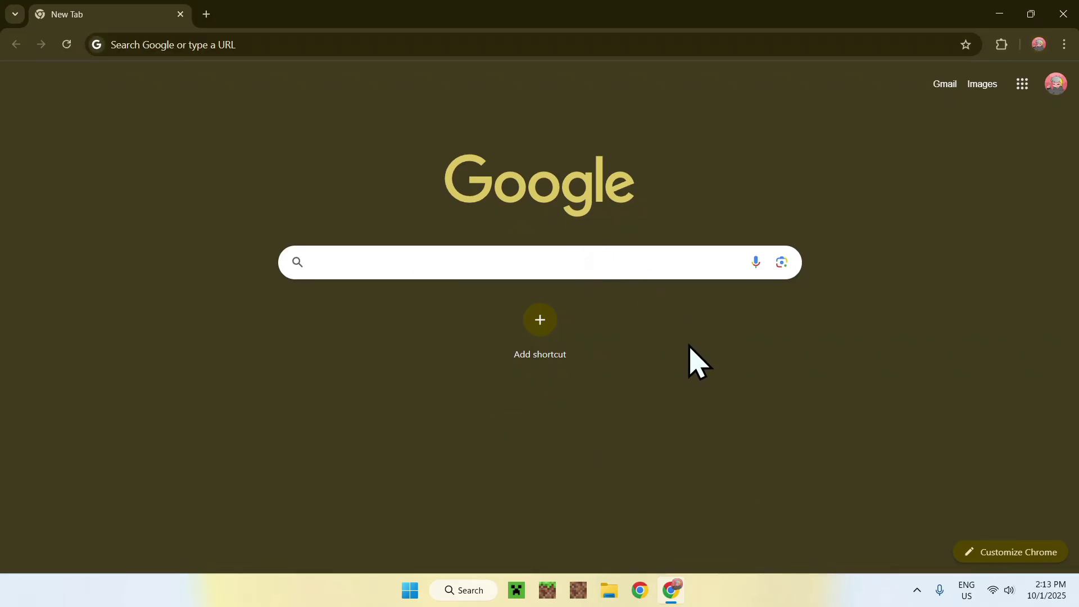
type("Mod")
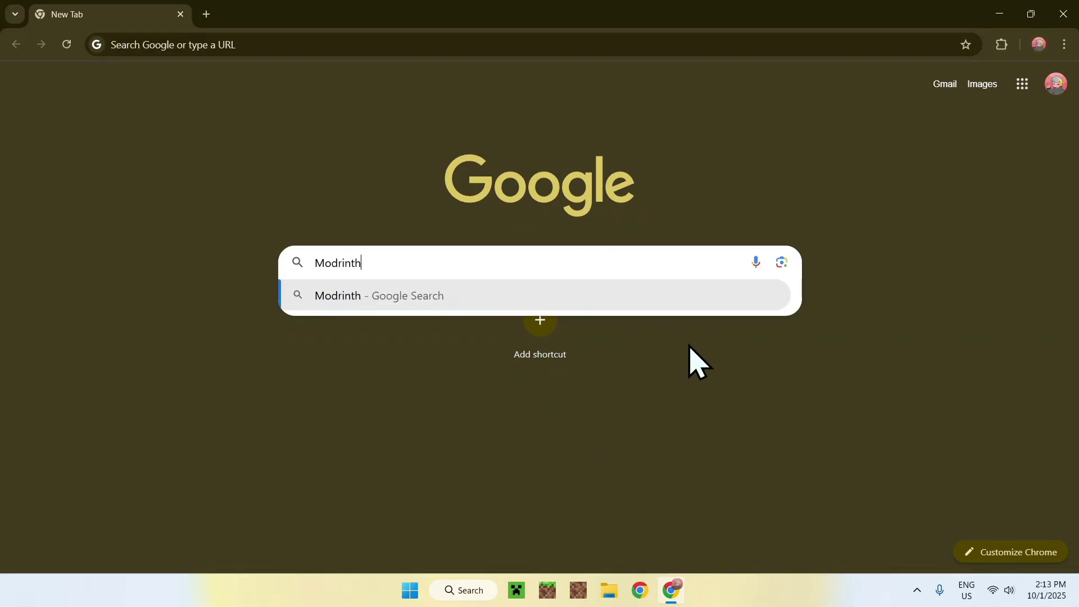
type("rinth")
key("Return")
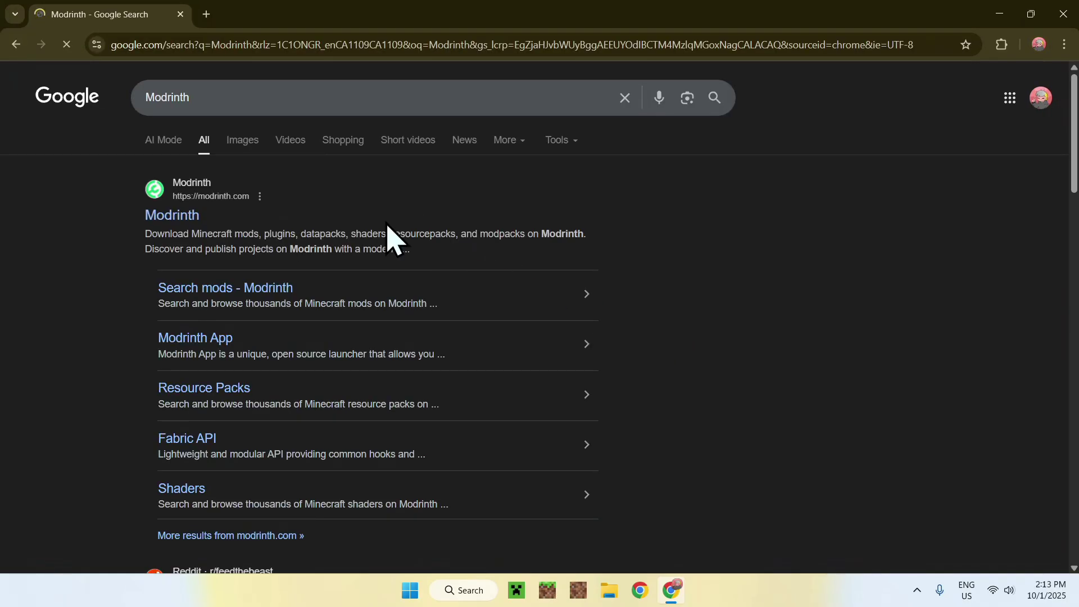
left_click(176, 218)
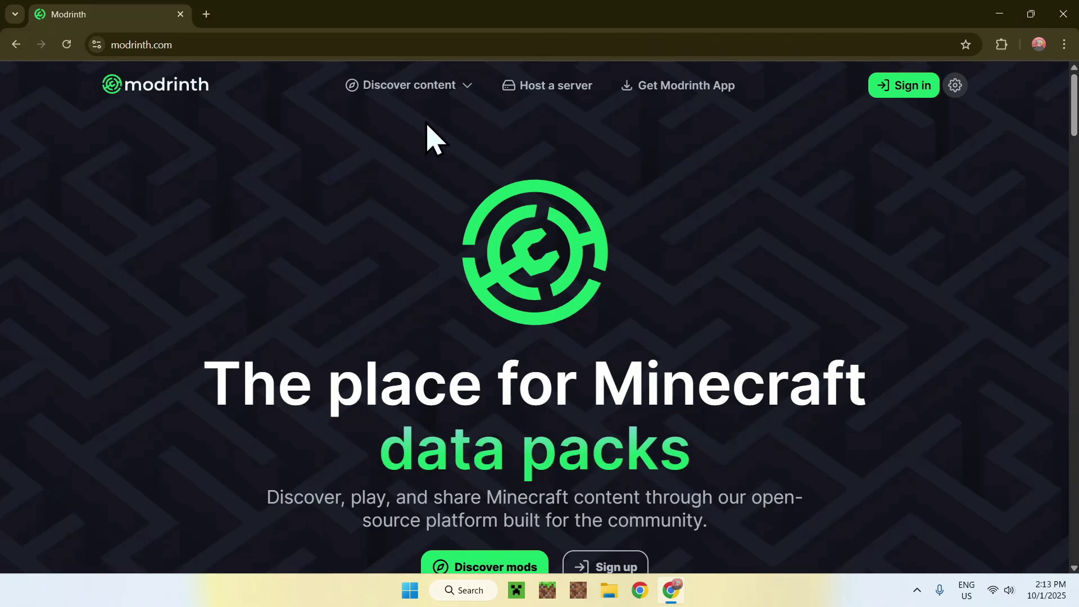
Open Modrinth's Shaders catalogue and browse the listed shader packs
mouse_move(401, 97)
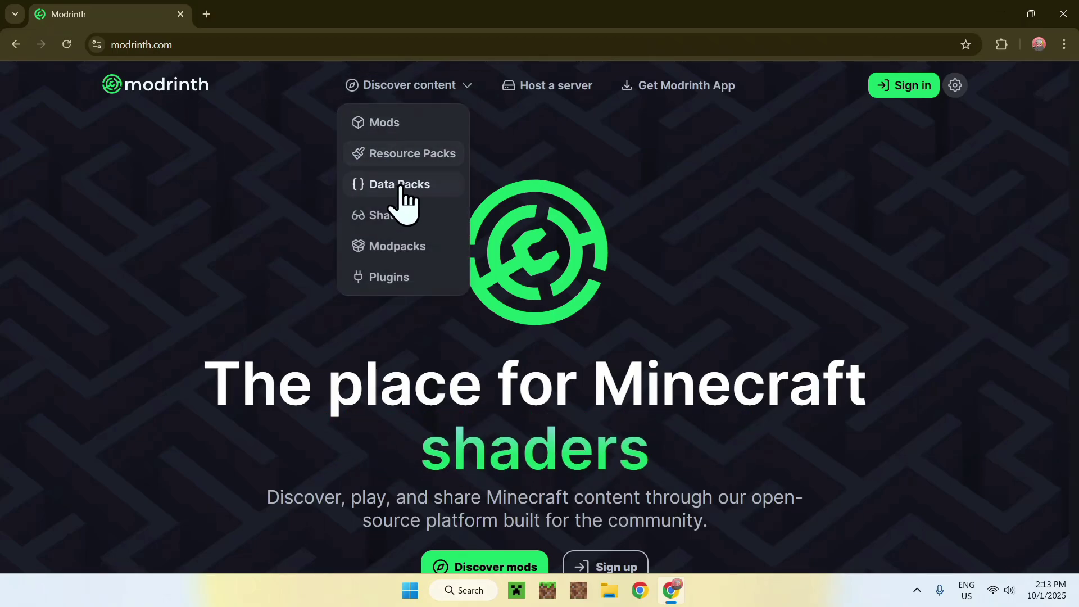
left_click(434, 224)
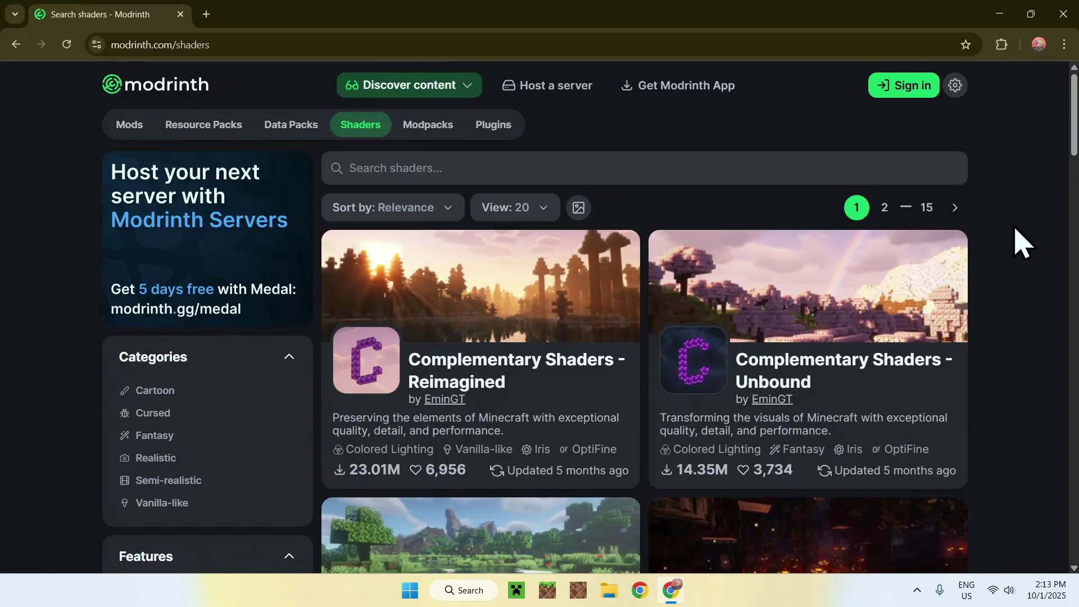
scroll(1014, 242, "down", 4)
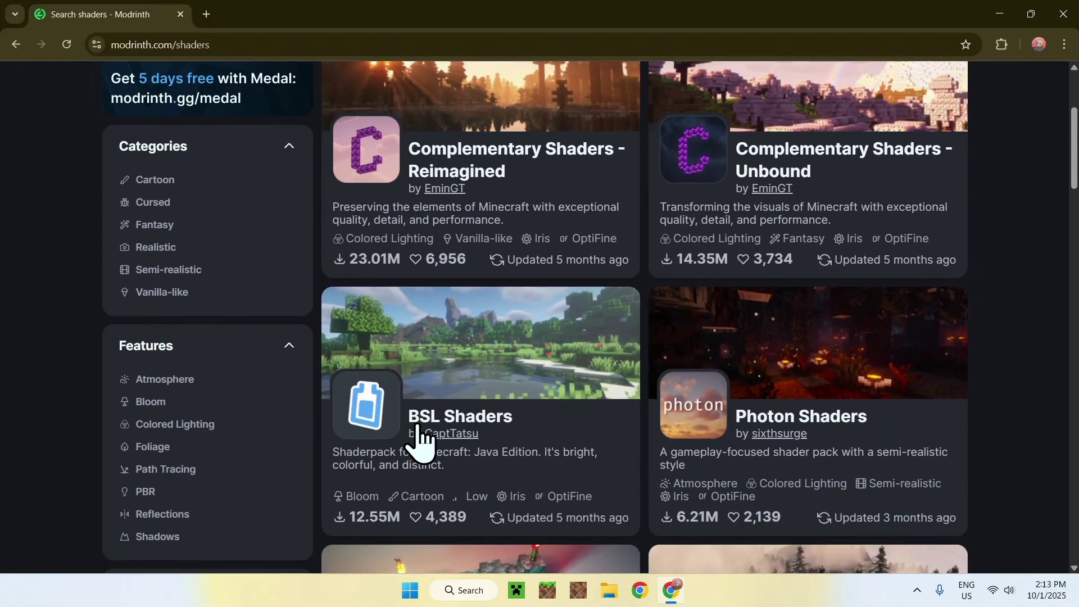
scroll(989, 290, "up", 4)
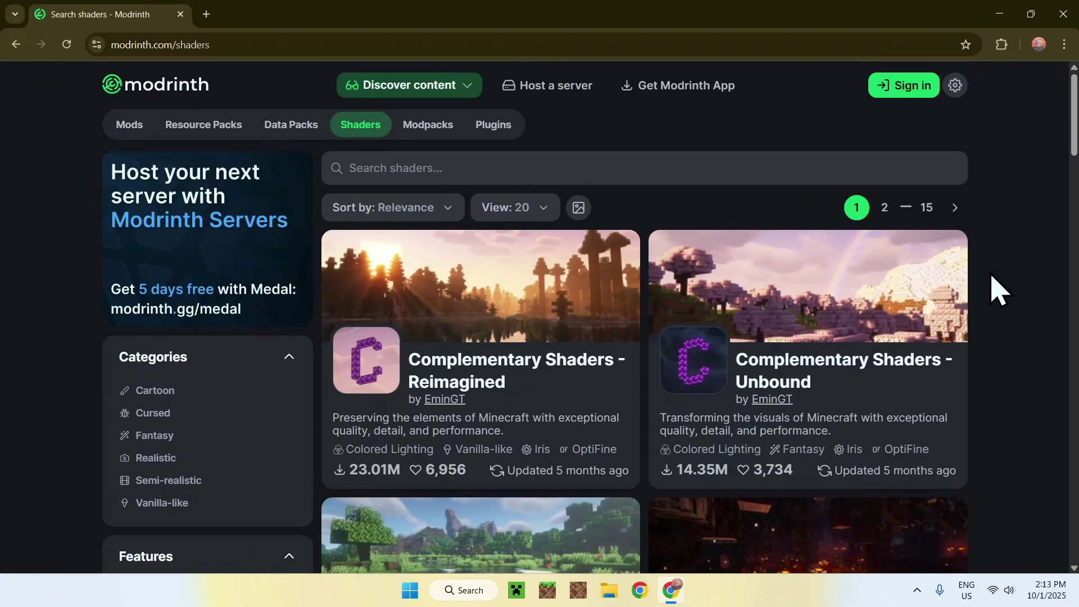
Search the shaders catalogue for BSL and download version 10.0 of BSL Shaders
left_click(599, 166)
type("BSL")
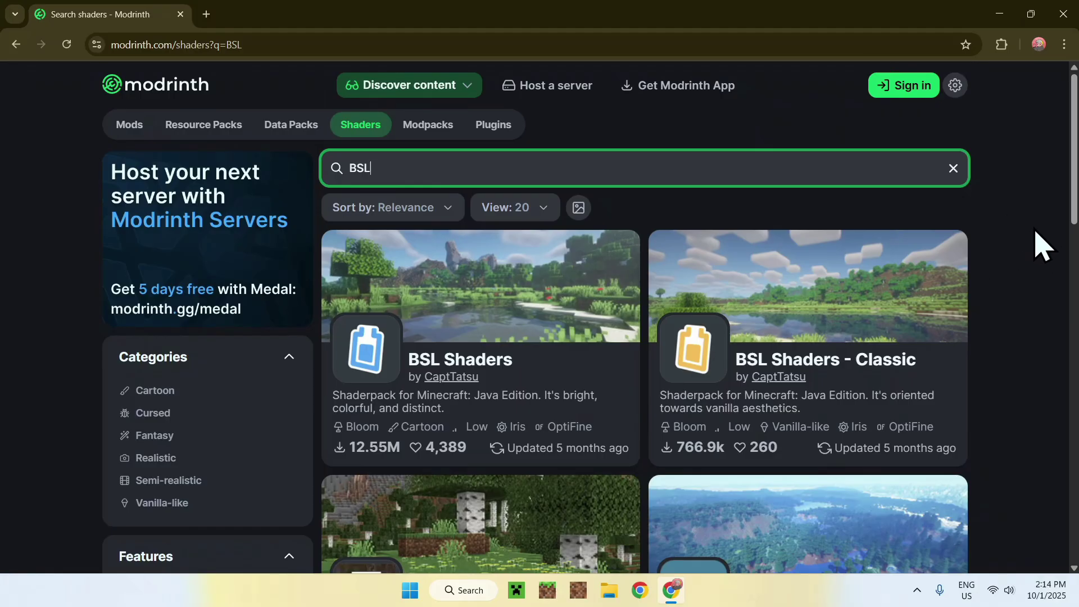
left_click(451, 359)
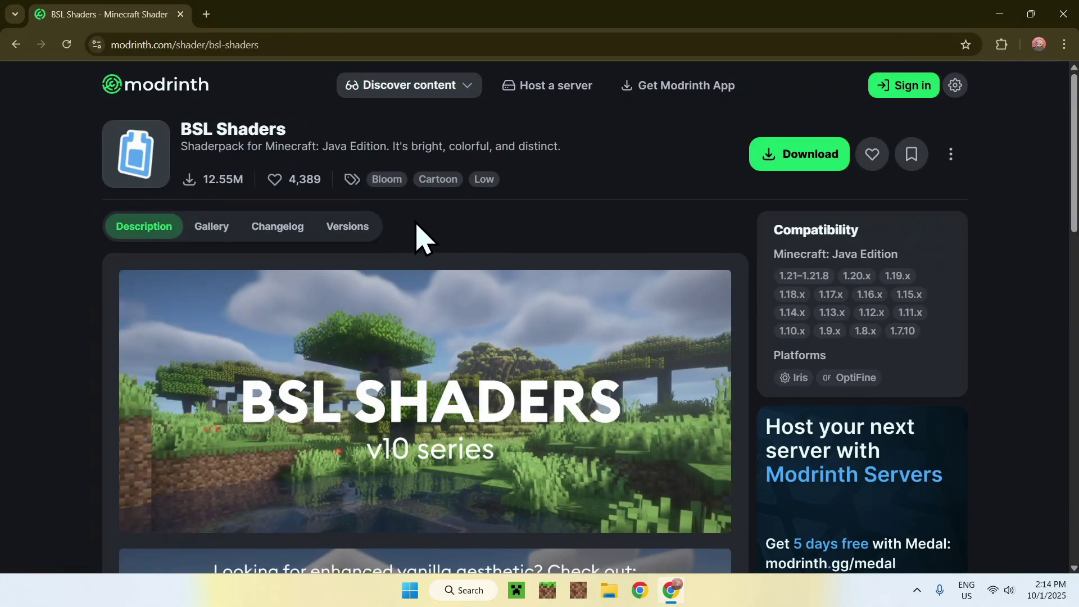
left_click(349, 231)
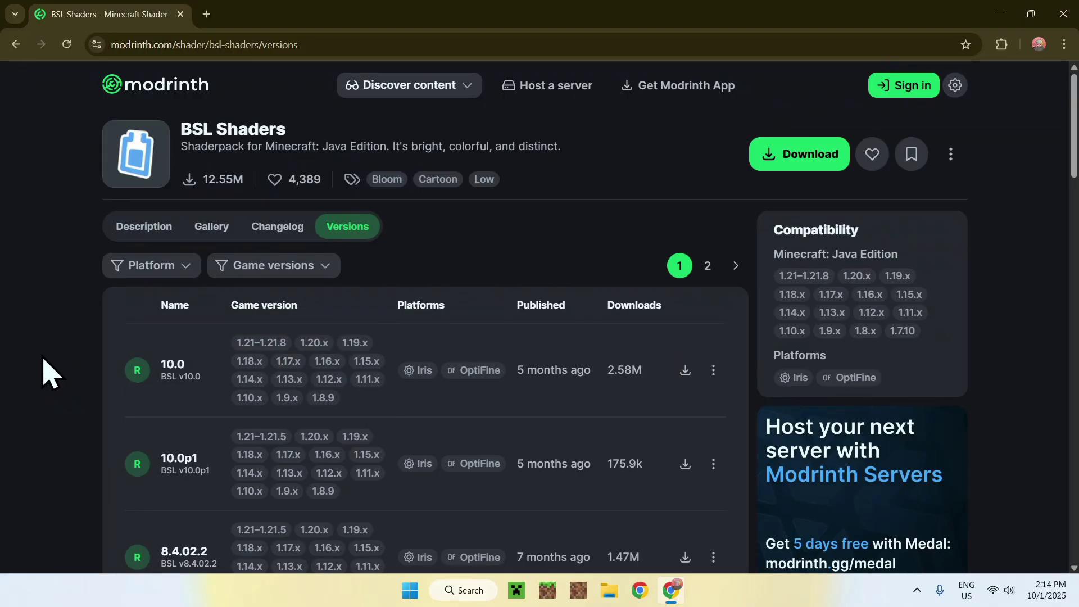
left_click(685, 370)
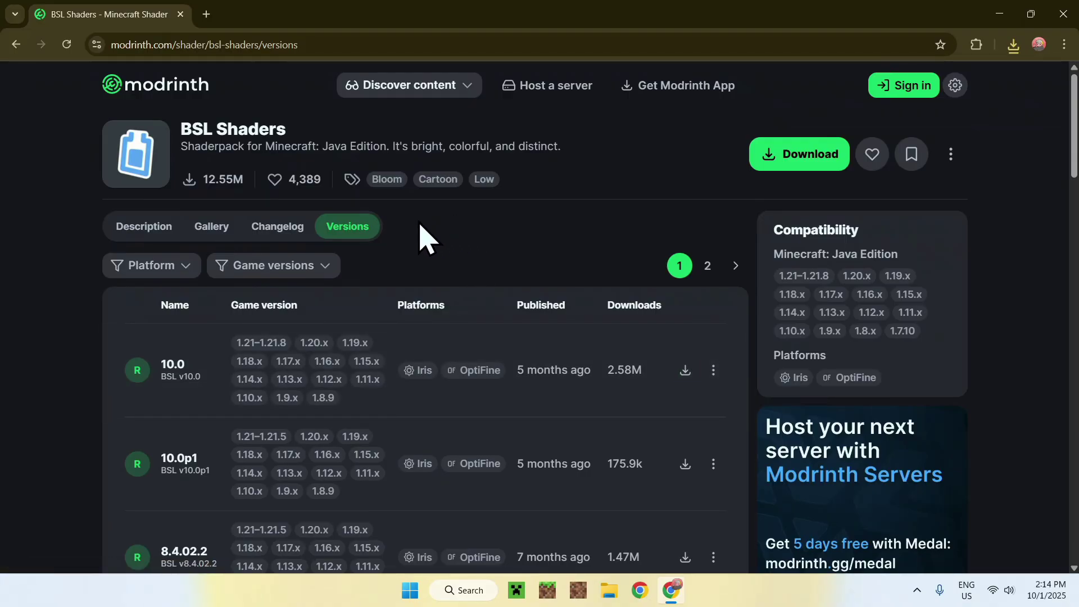
Search Google for Iris Shaders in a new browser tab
left_click(206, 14)
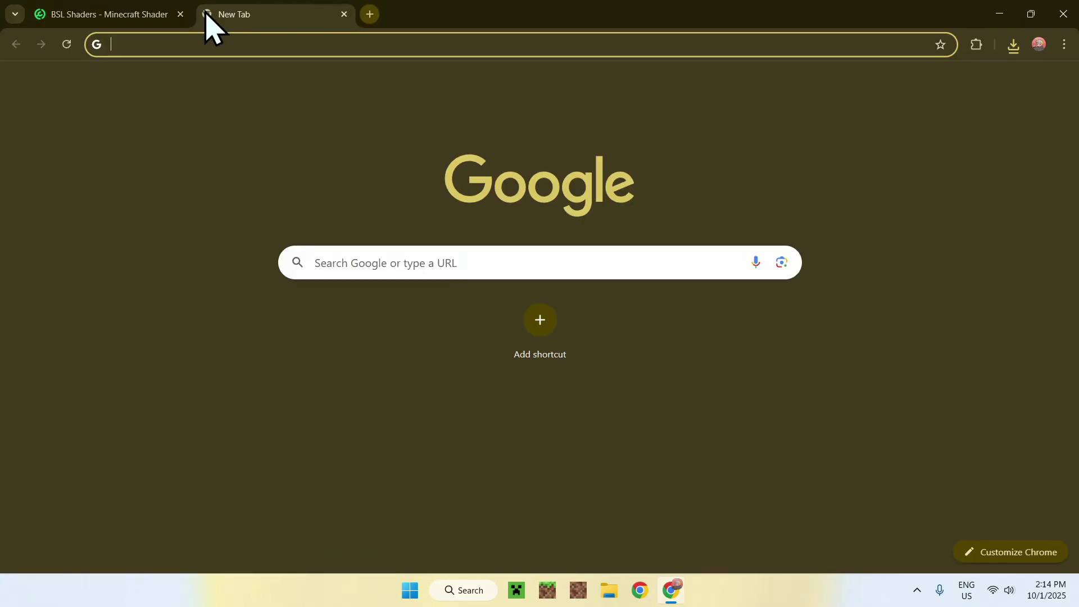
left_click(351, 263)
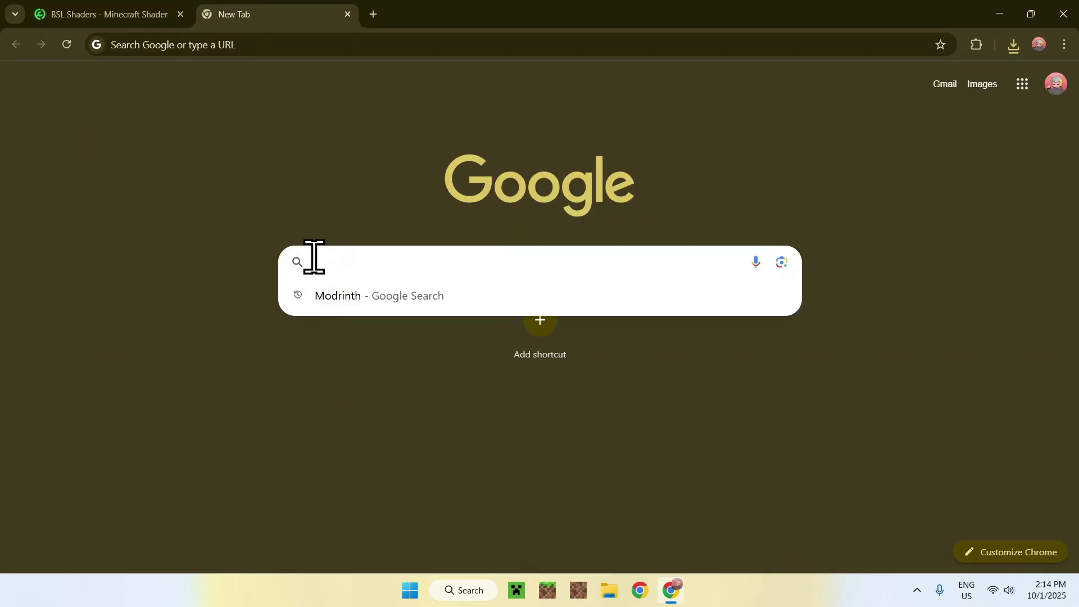
type("Iris Shaders")
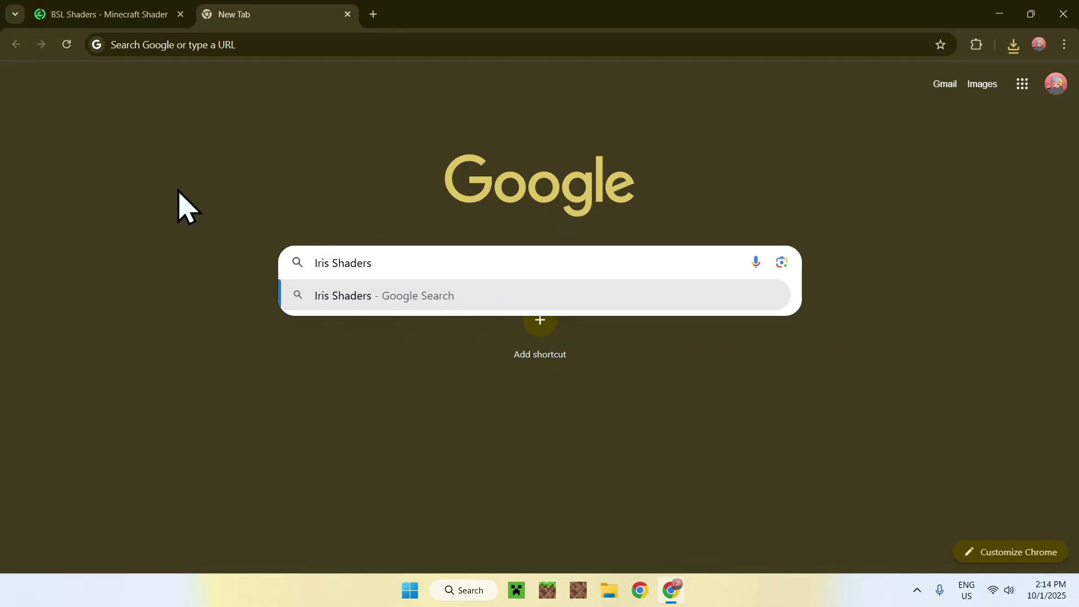
key("Return")
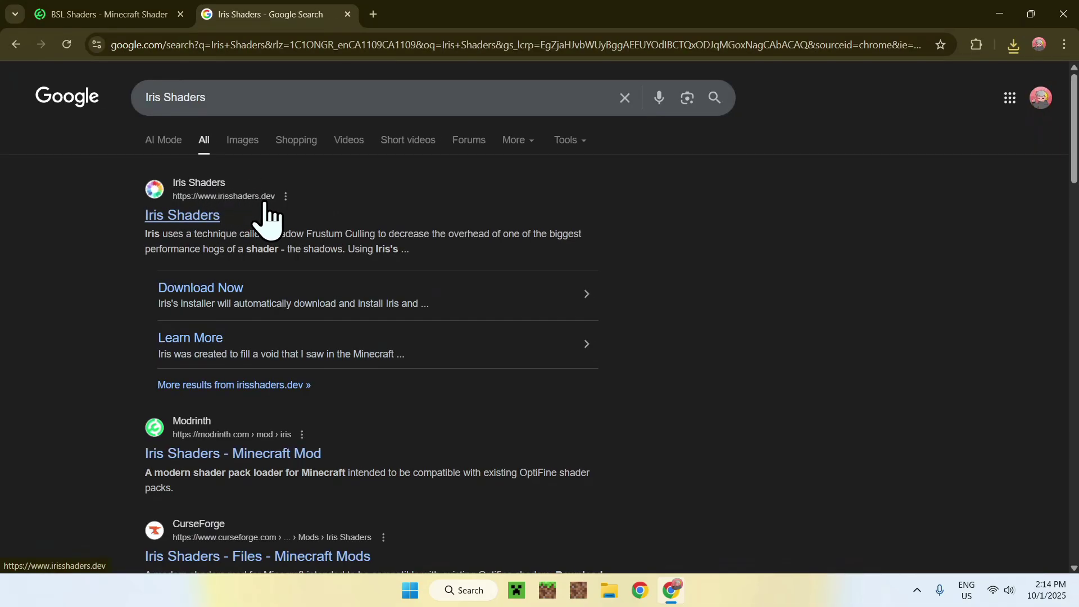
Open the official irisshaders.dev site and download the Iris installer as a universal JAR
left_click(204, 223)
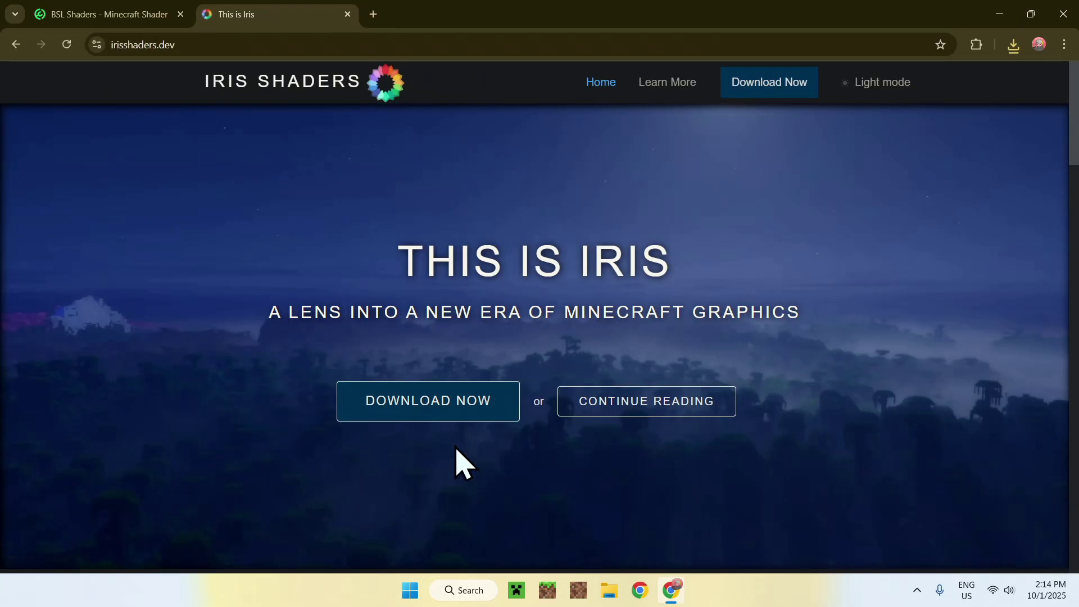
left_click(424, 412)
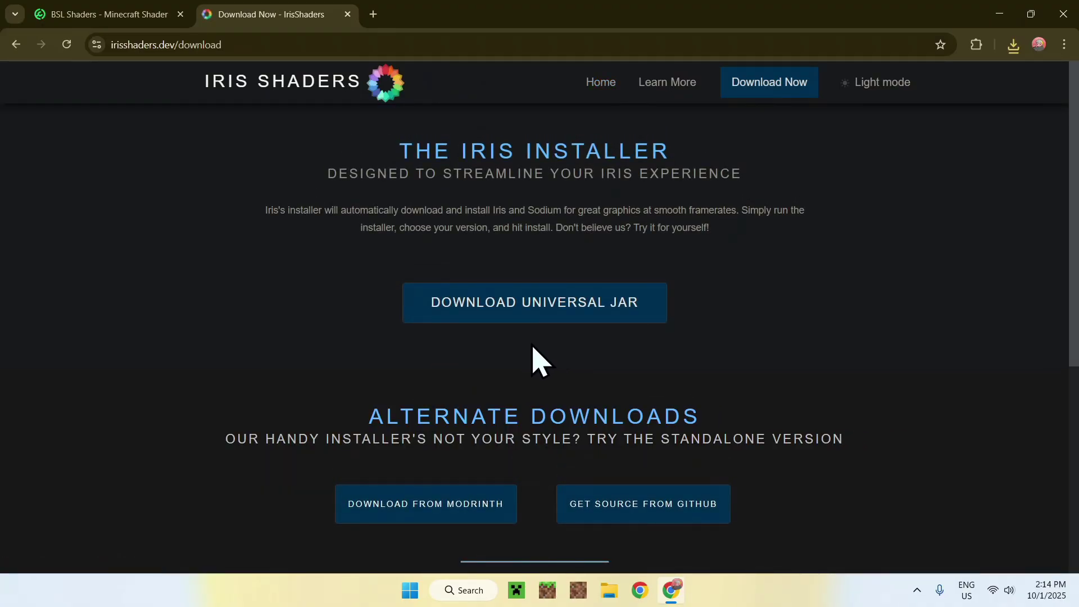
left_click(531, 315)
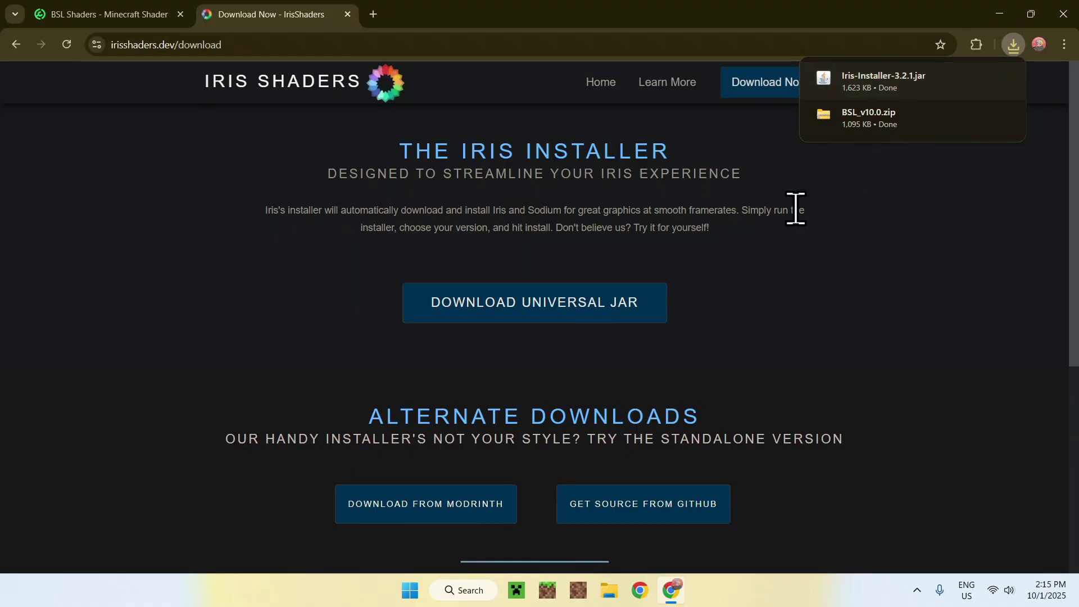
Search Google for JDK 25 in a new tab, then open Oracle's Java Downloads page and accept all cookies
left_click(374, 14)
left_click(349, 262)
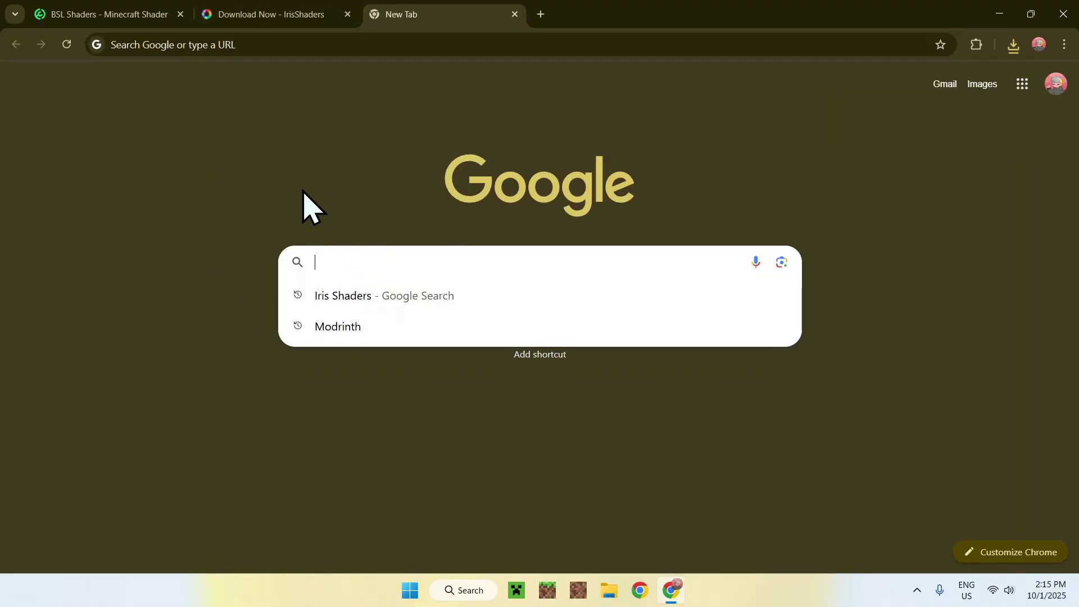
type("JDK 25")
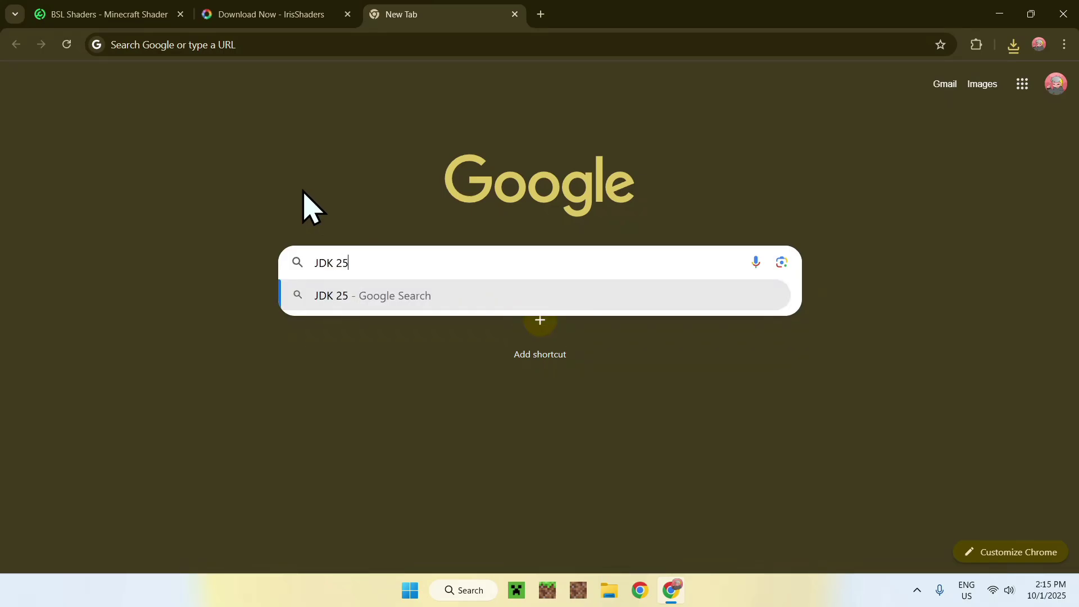
key("Return")
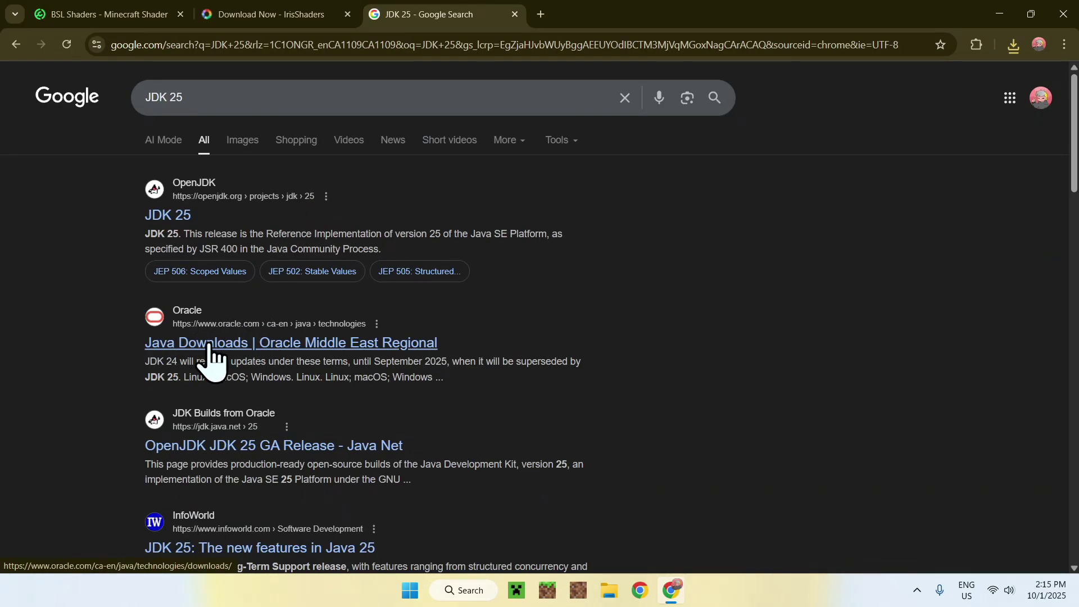
left_click(253, 344)
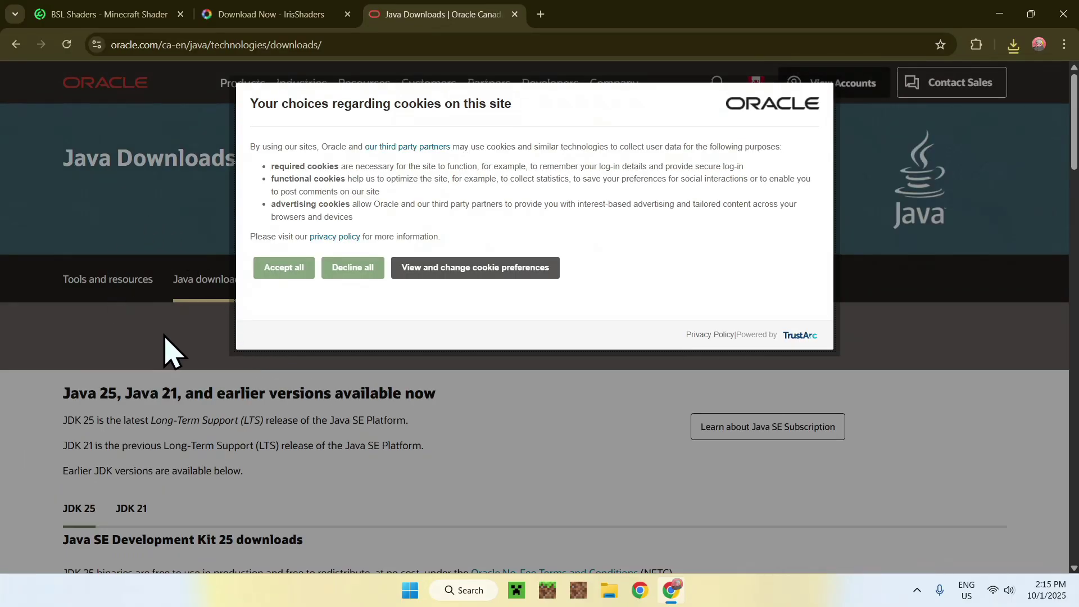
left_click(280, 274)
Show the Windows downloads for JDK 25 and highlight the x64 Installer entry
scroll(43, 235, "down", 3)
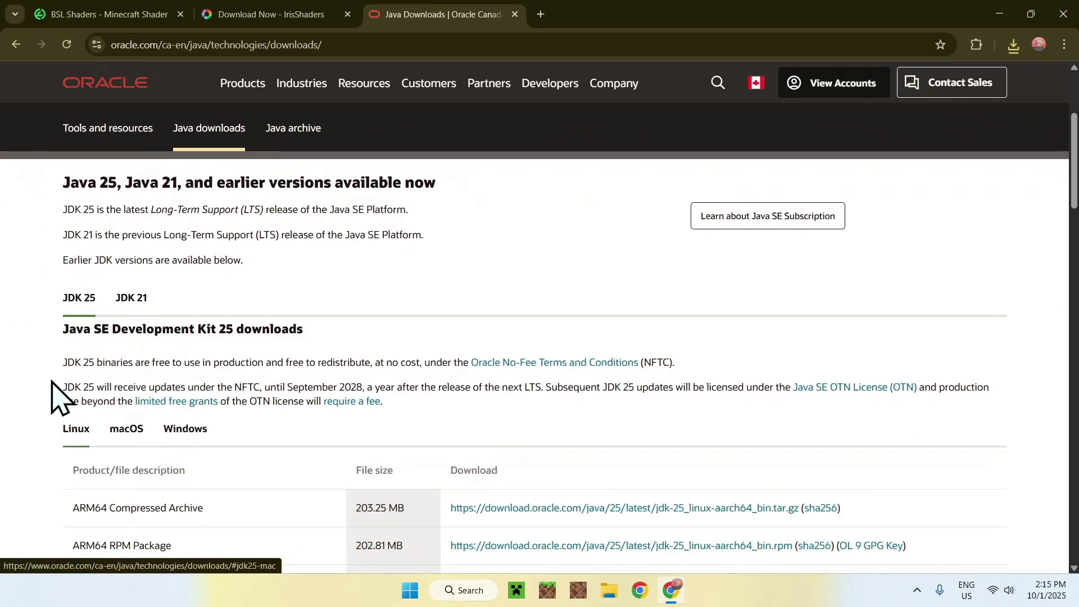
scroll(45, 390, "down", 1)
scroll(45, 390, "down", 1)
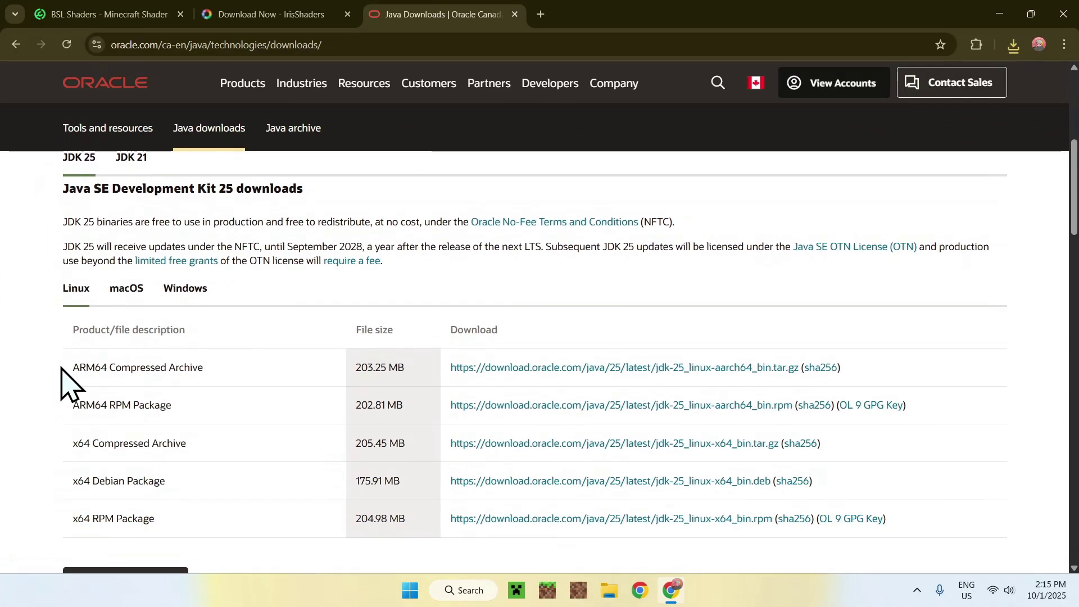
left_click(186, 291)
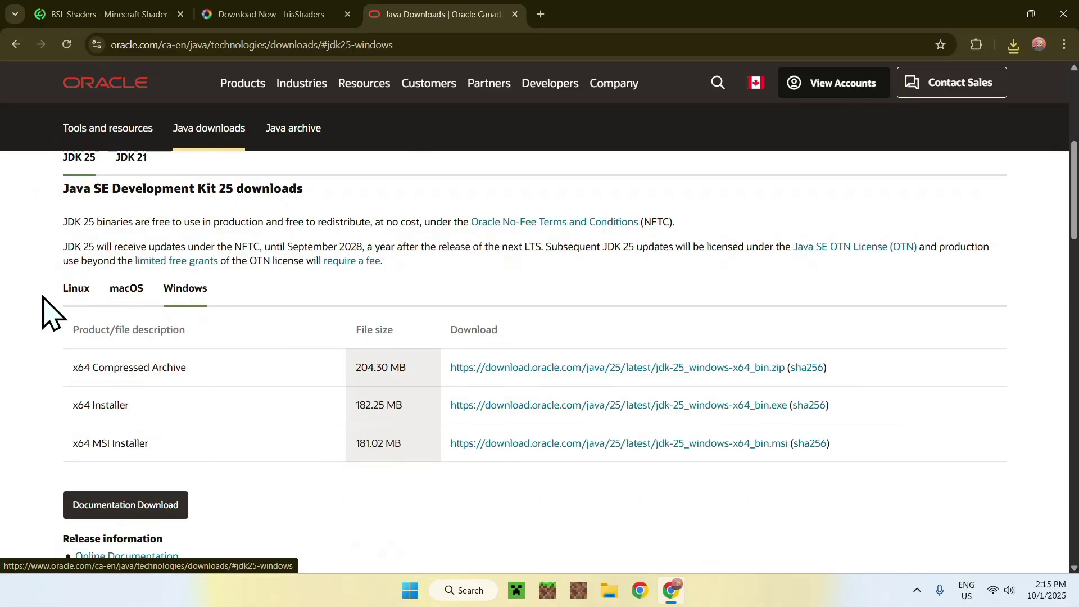
left_click_drag(73, 407, 160, 415)
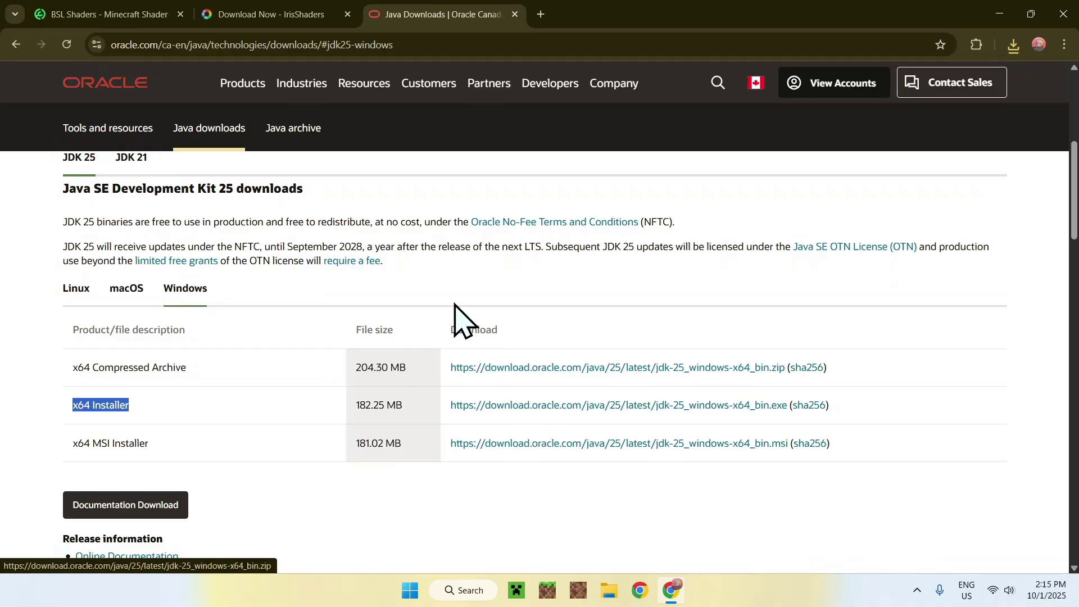
Check the recent downloads, close the browser and open the Downloads folder in File Explorer
left_click(1013, 45)
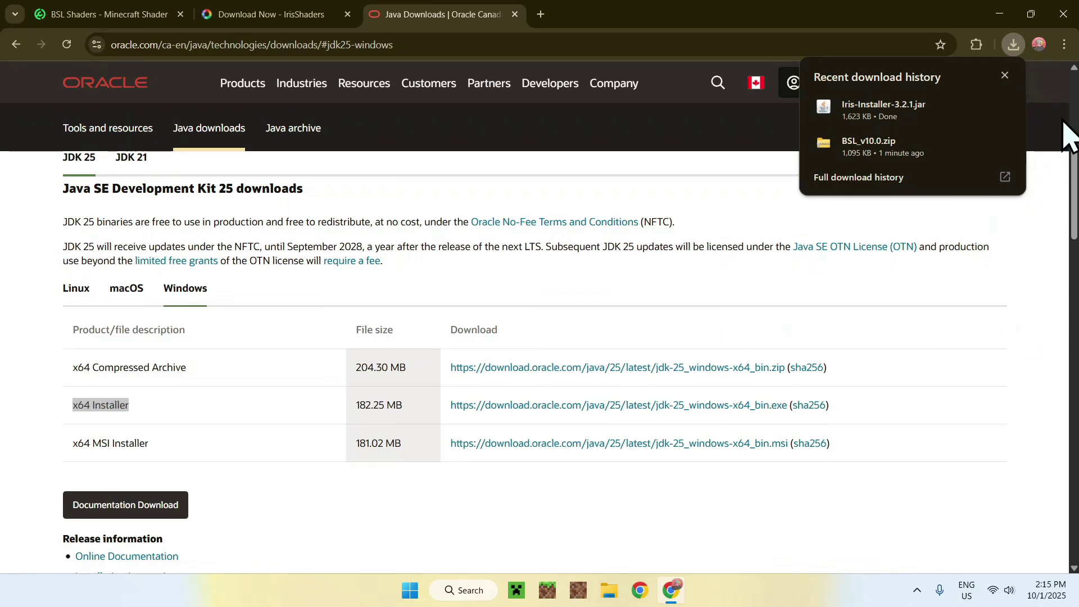
left_click(1063, 14)
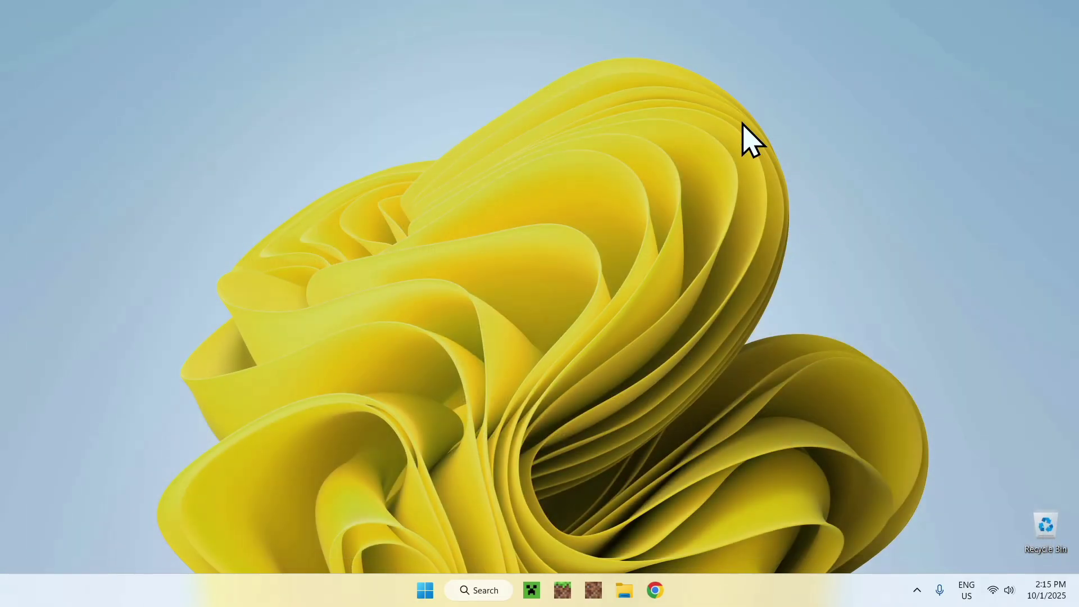
left_click(624, 590)
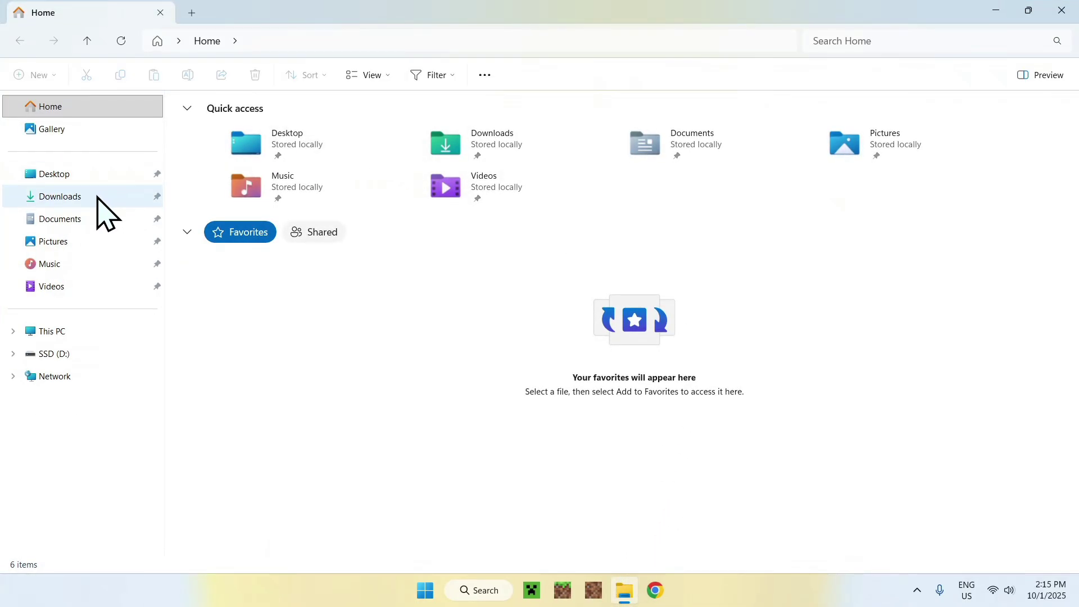
left_click(101, 201)
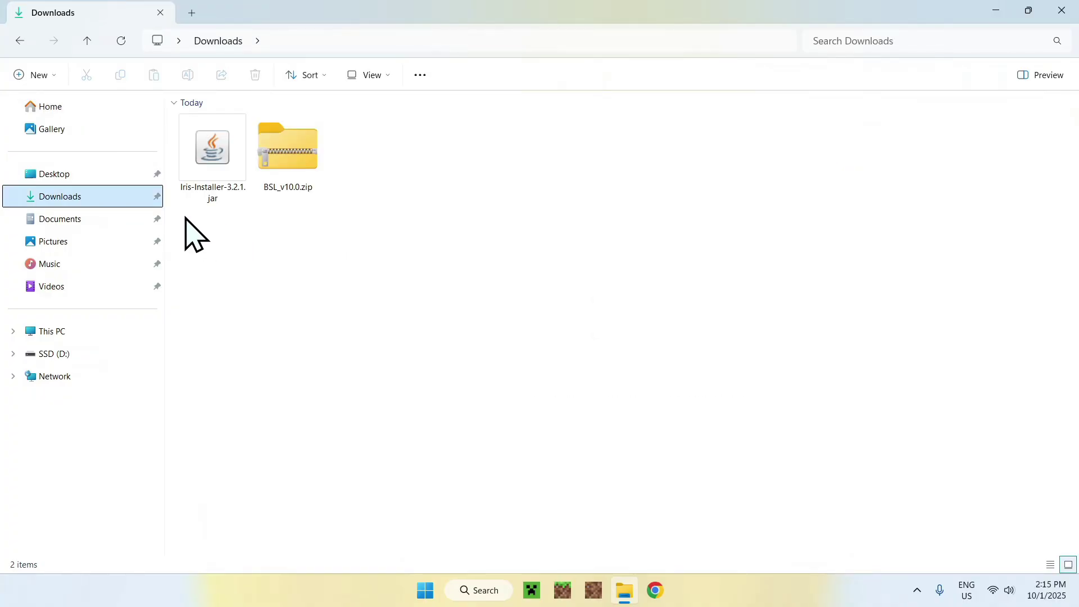
left_click_drag(185, 217, 234, 245)
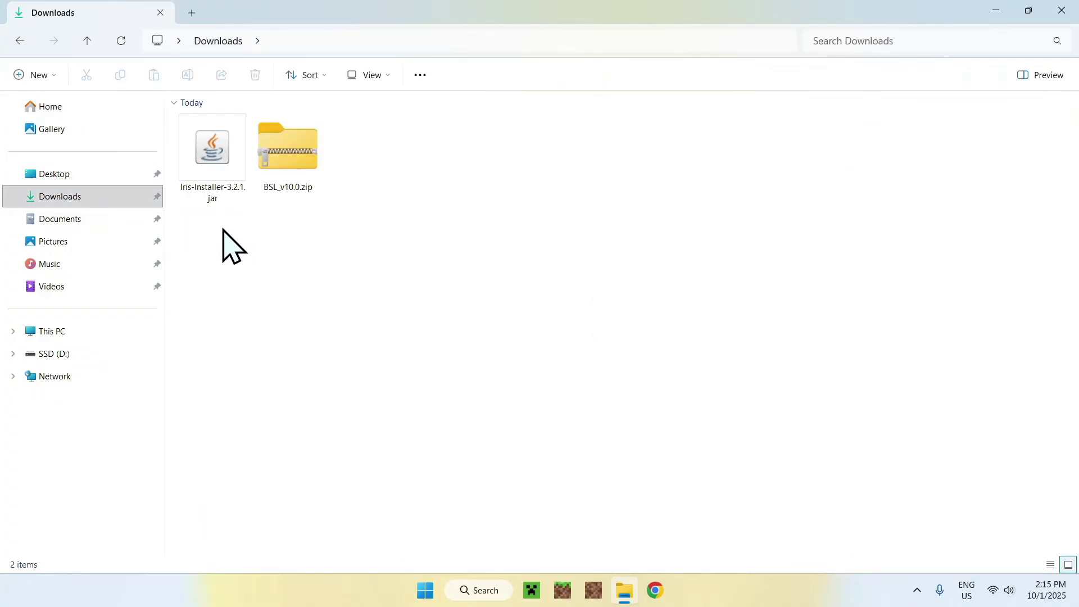
Run Iris-Installer-3.2.1.jar, install Iris & Sodium for game version 1.21.9, and close the installer
double_click(209, 180)
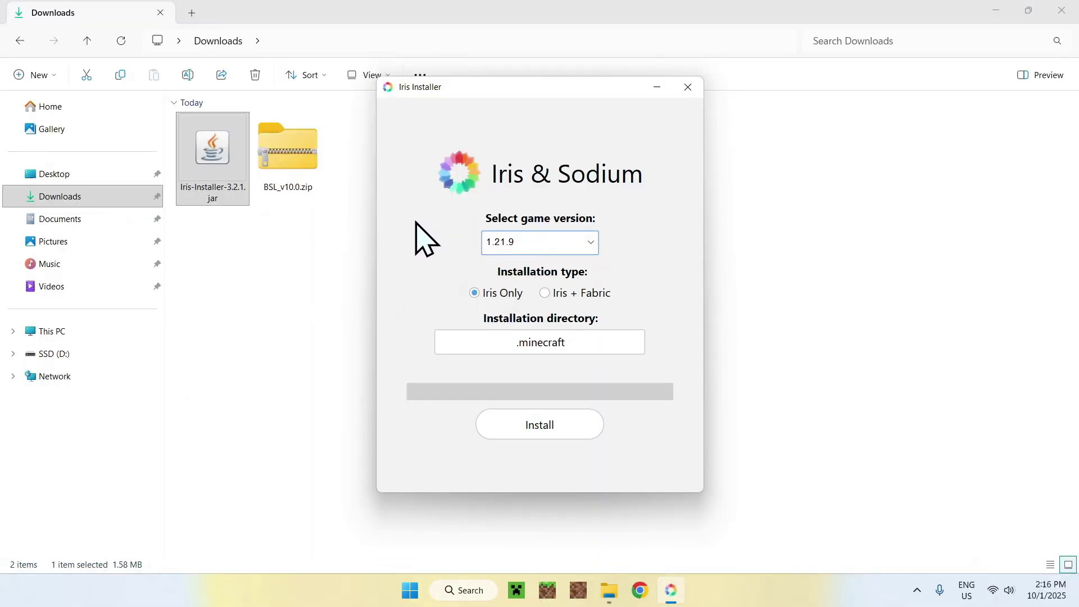
left_click(493, 245)
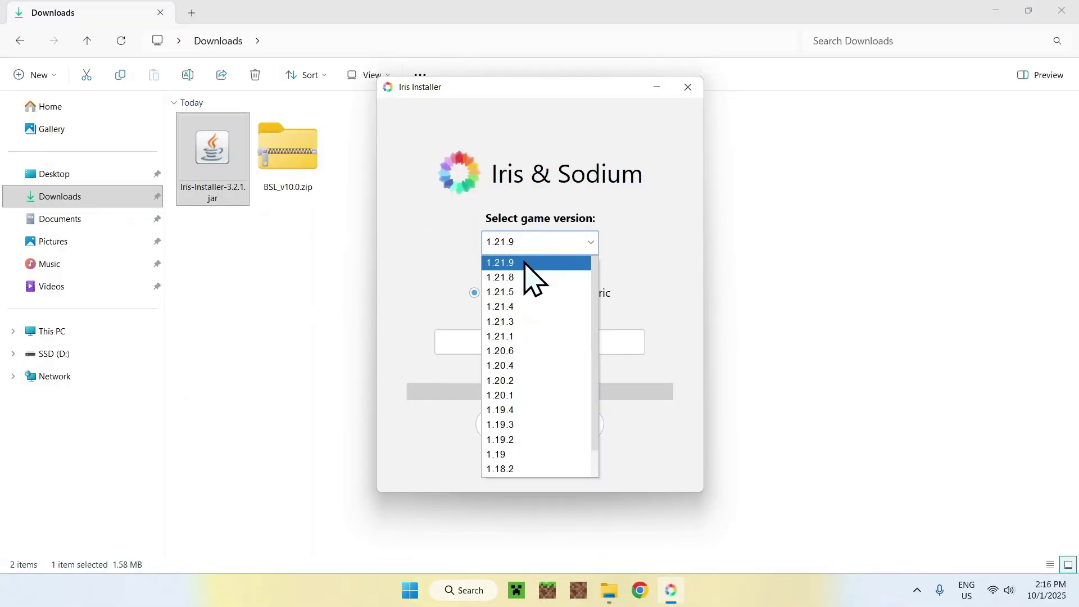
left_click(525, 264)
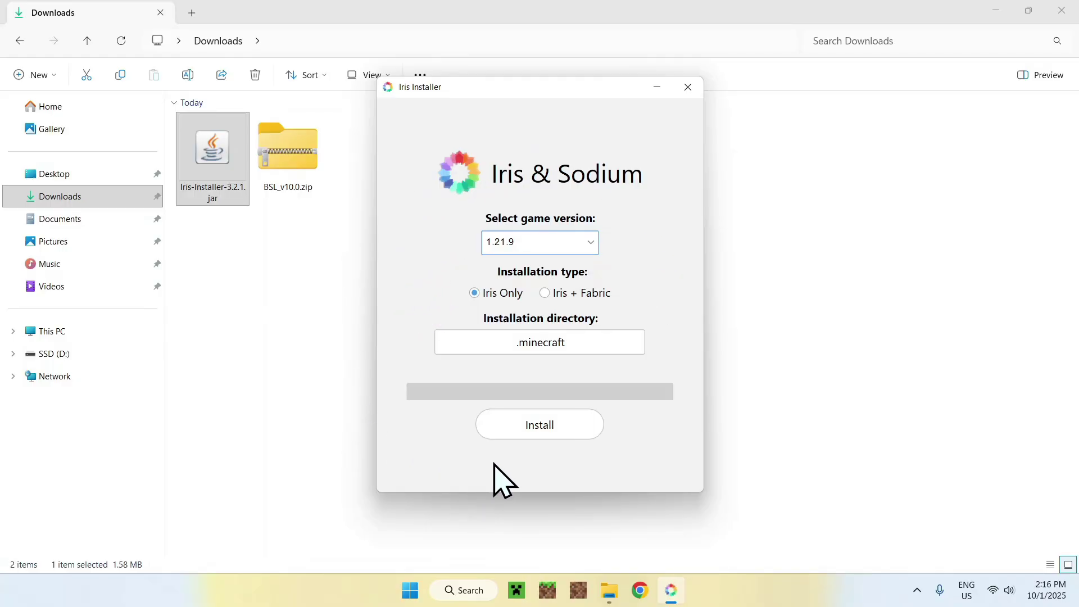
left_click(539, 427)
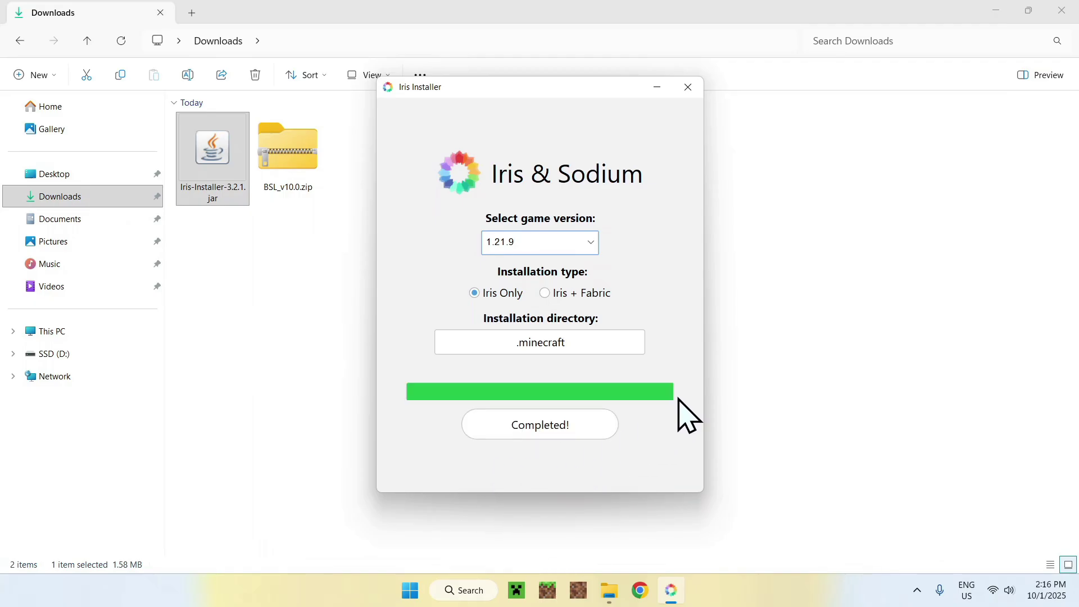
left_click(688, 87)
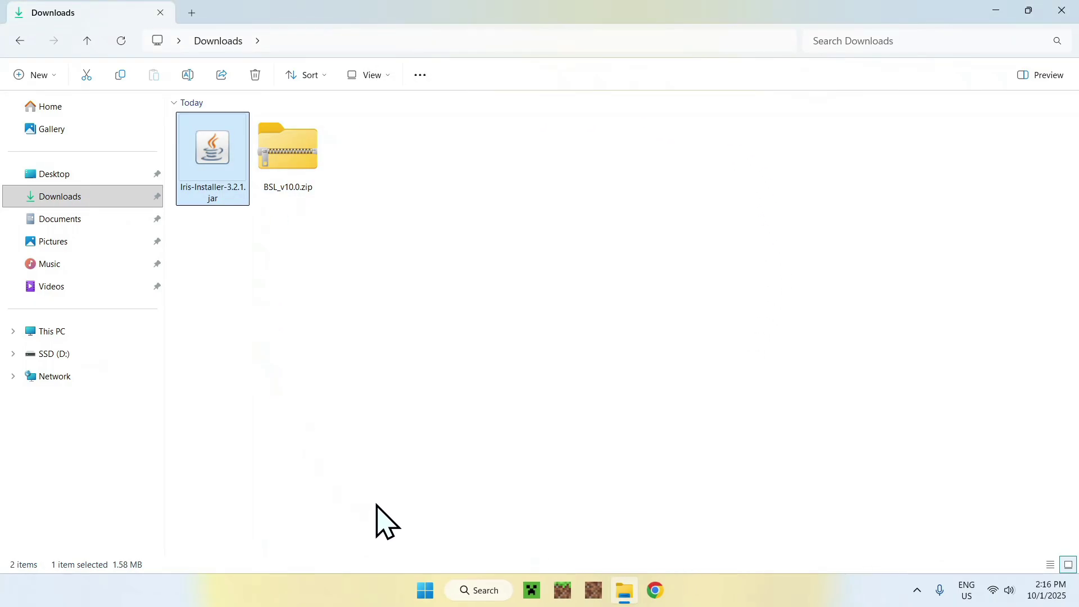
Open the Minecraft Launcher, start Java Edition with the Iris & Sodium for 1.21.9 installation, and maximize the game window
left_click(533, 590)
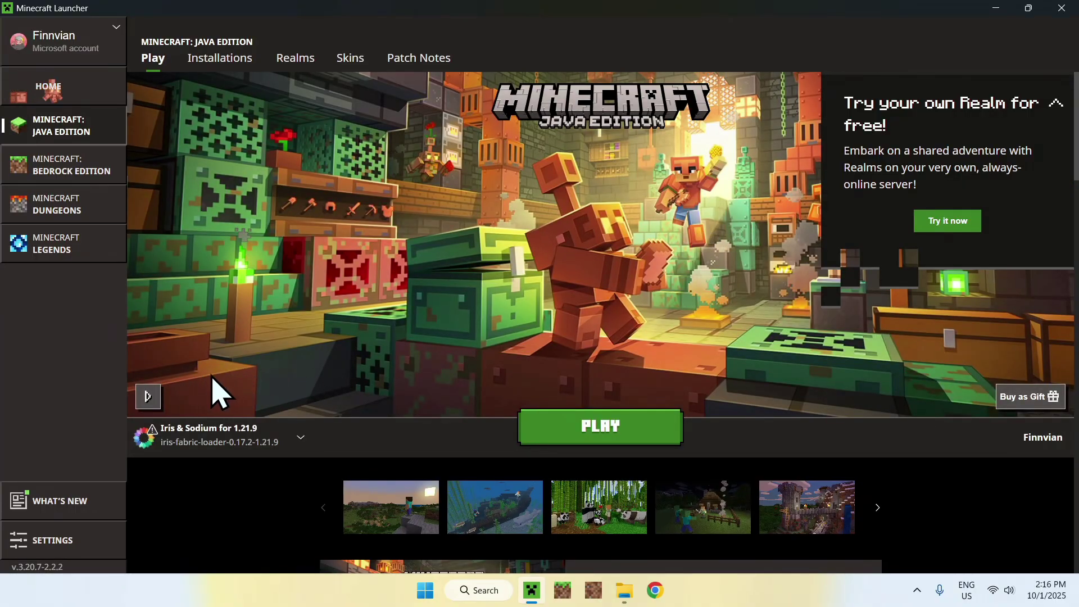
left_click(270, 433)
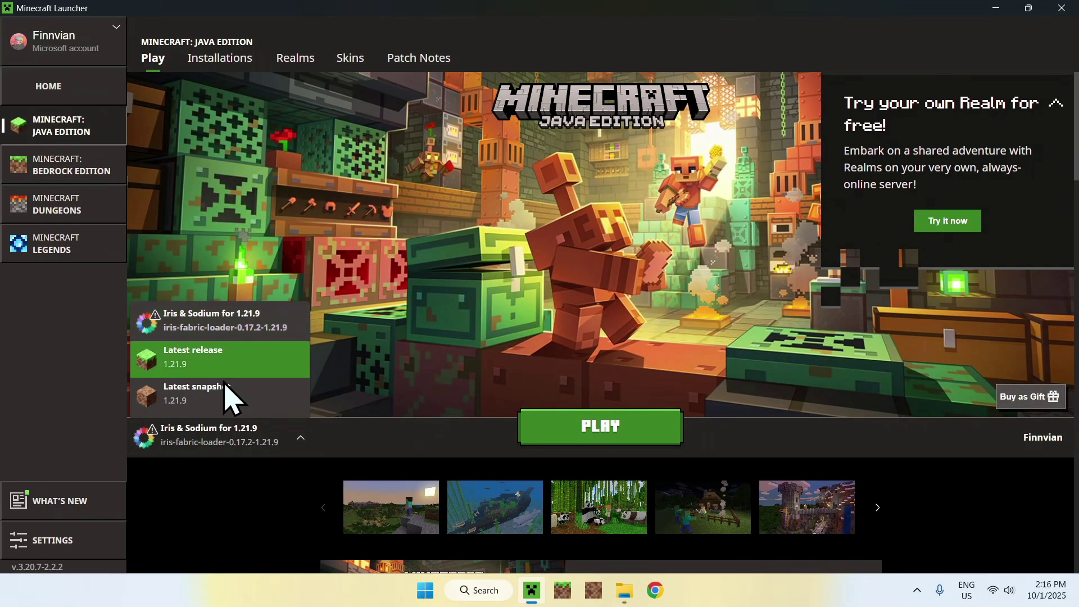
left_click(224, 332)
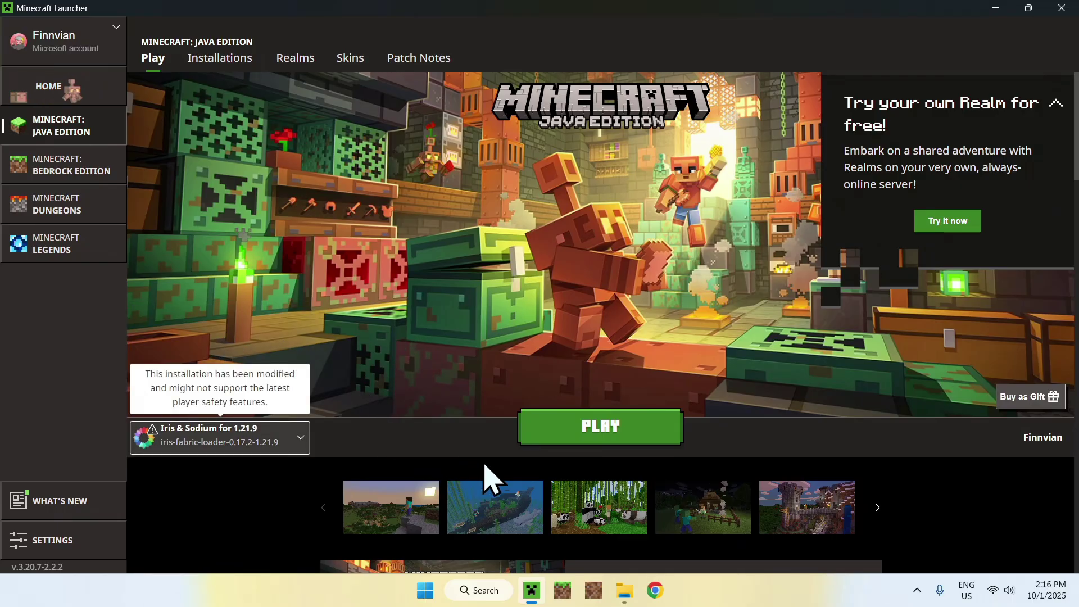
left_click(597, 436)
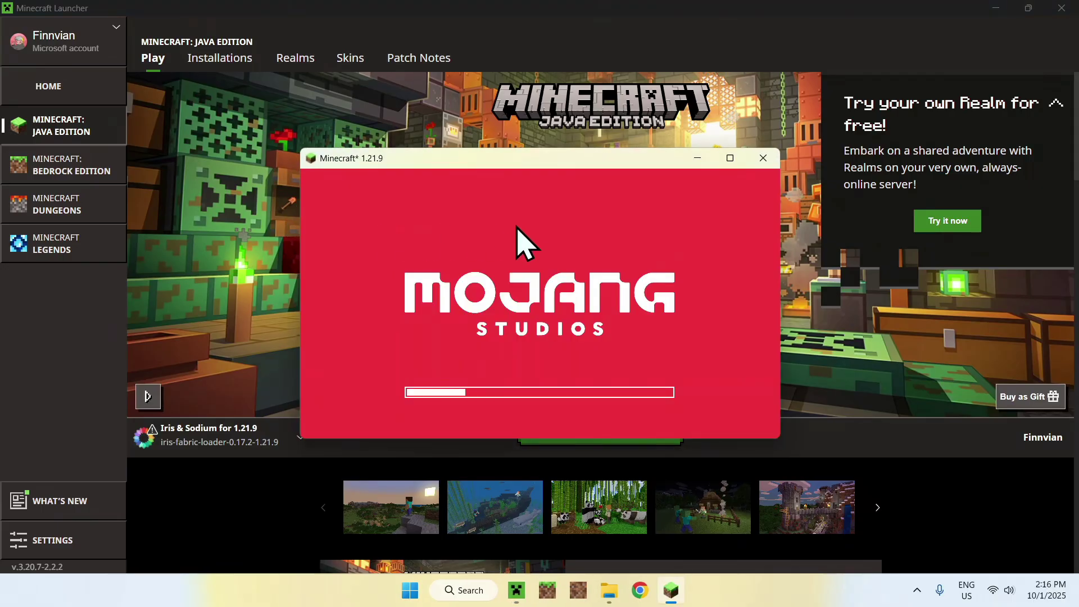
left_click(730, 158)
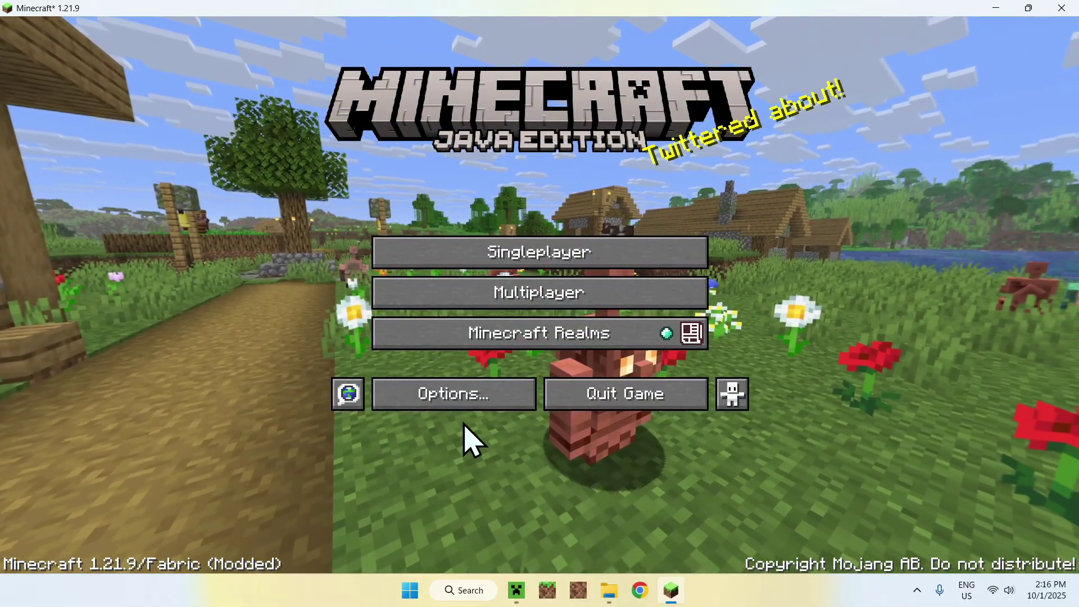
Go to the Shader Packs screen in the video settings and open the shader pack folder
left_click(452, 402)
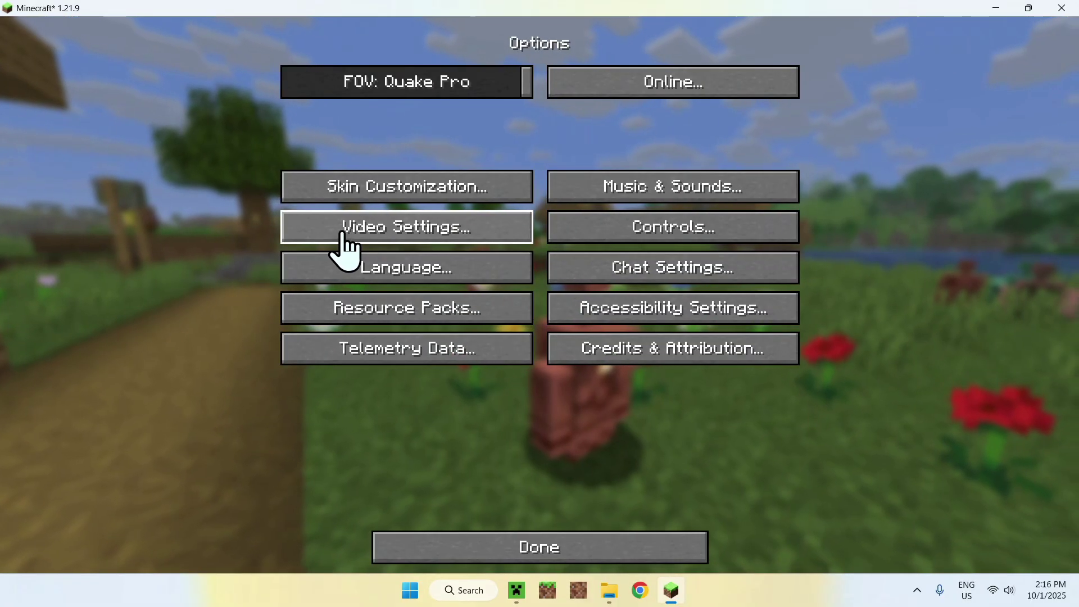
left_click(406, 239)
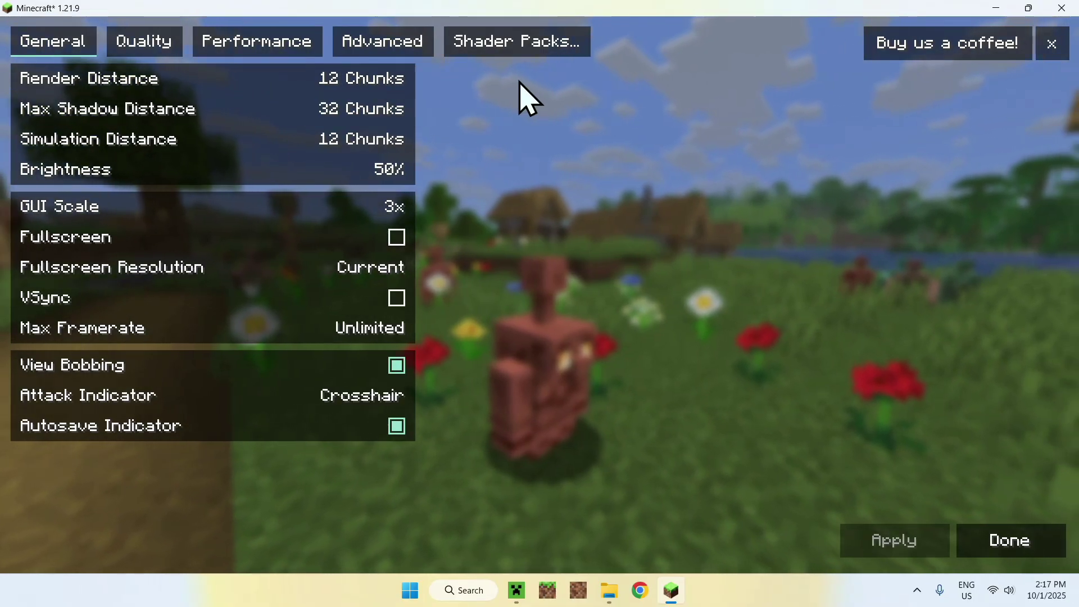
left_click(515, 51)
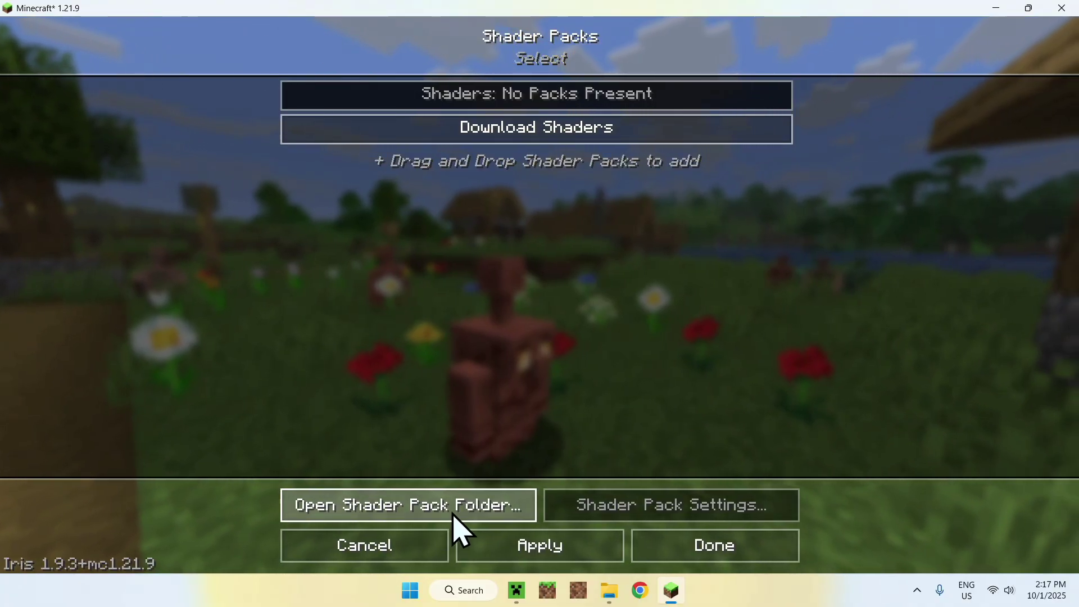
left_click(398, 512)
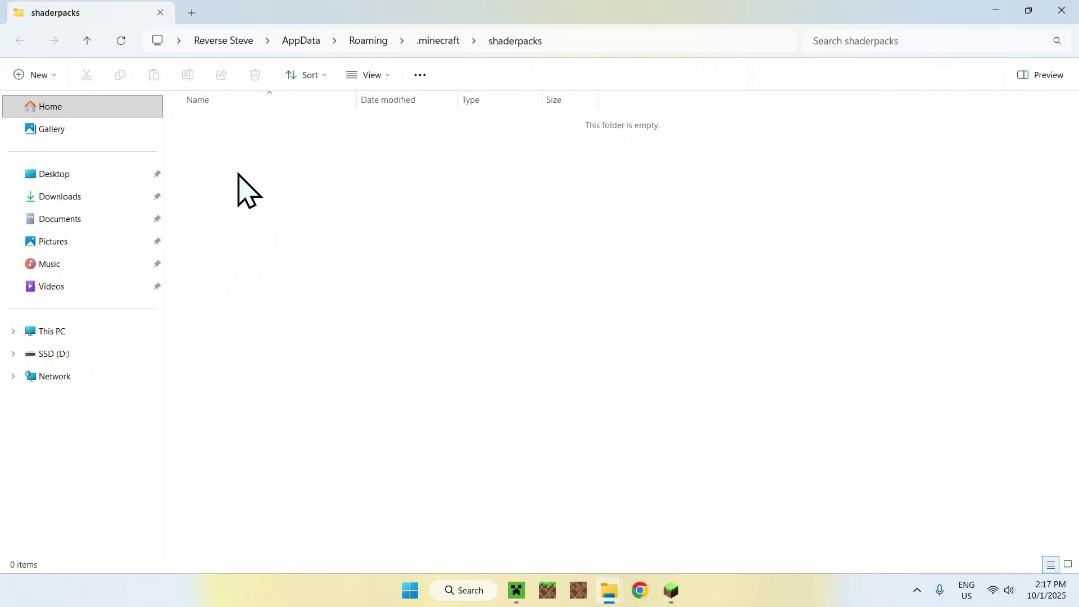
Copy BSL_v10.0.zip from the Downloads folder into the shaderpacks folder
left_click(106, 194)
left_click(315, 172)
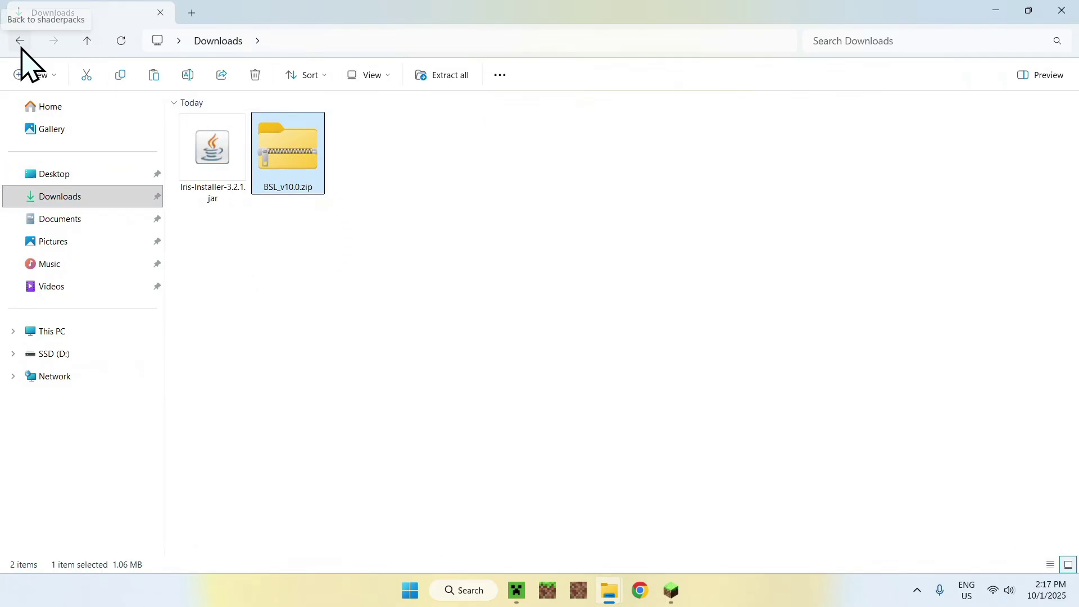
left_click(20, 41)
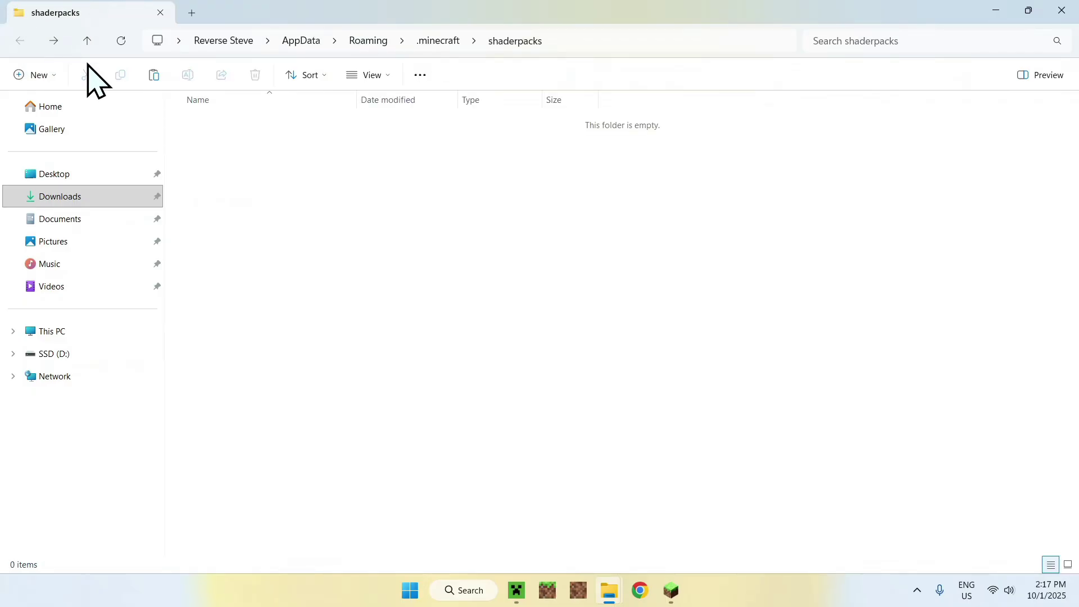
left_click(154, 75)
left_click(237, 161)
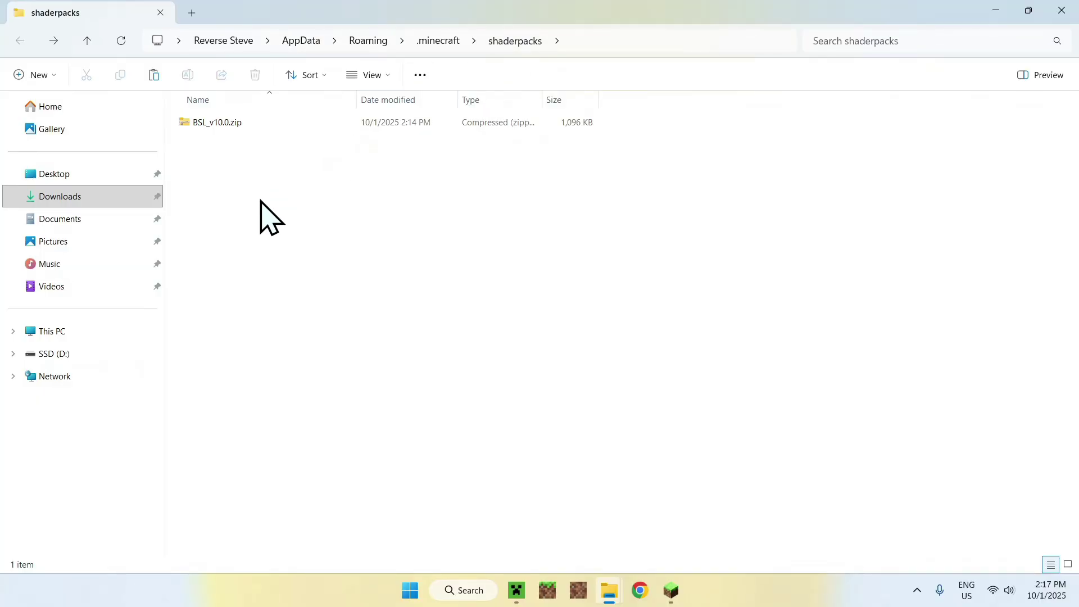
Switch back to Minecraft, select the BSL_v10.0.zip shader pack and apply it
left_click(671, 591)
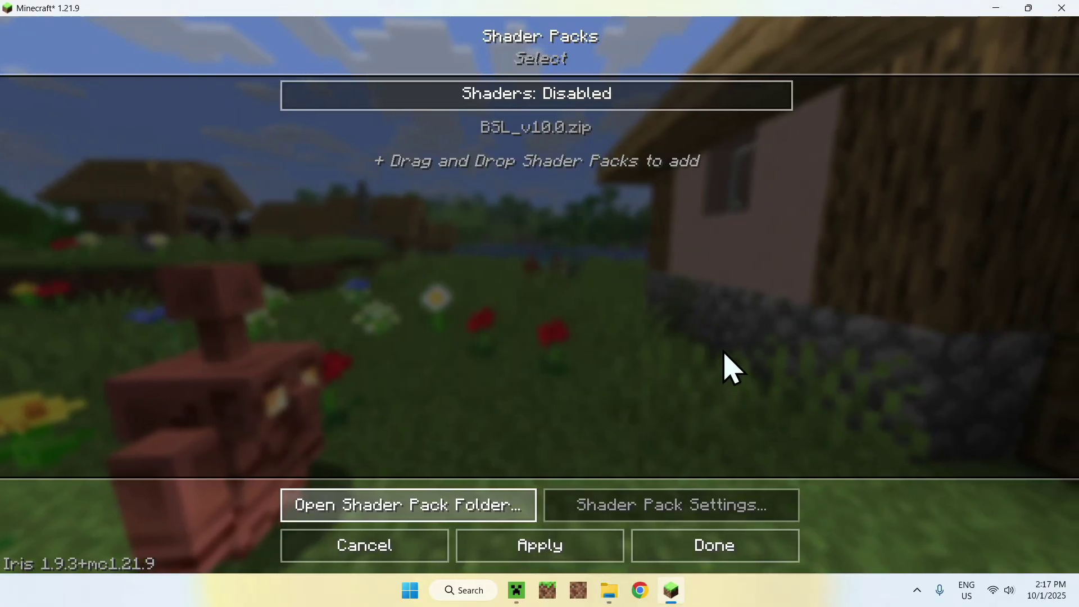
left_click(527, 150)
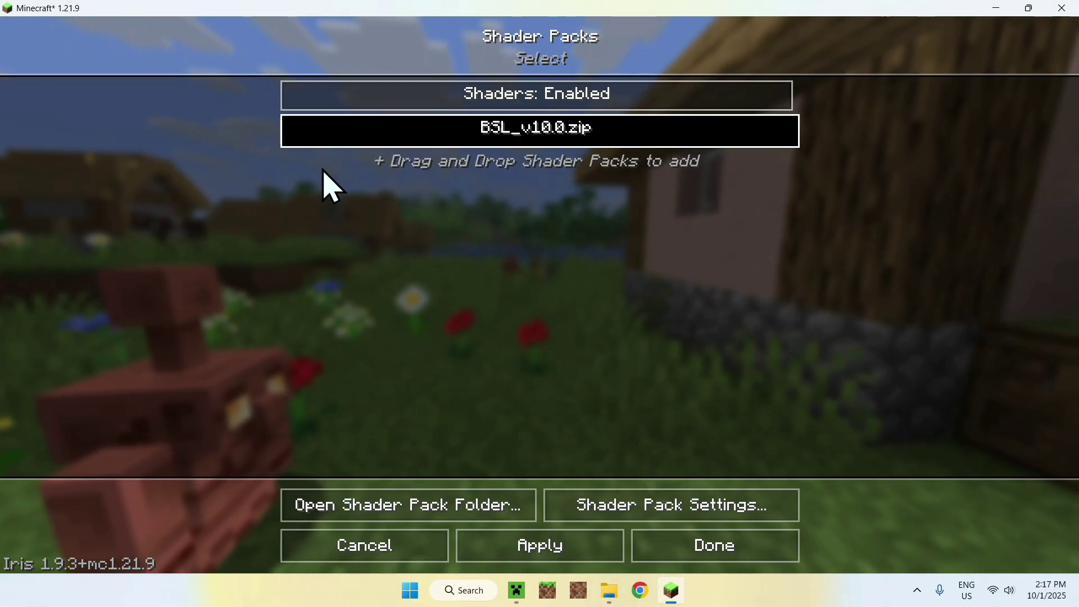
left_click(543, 559)
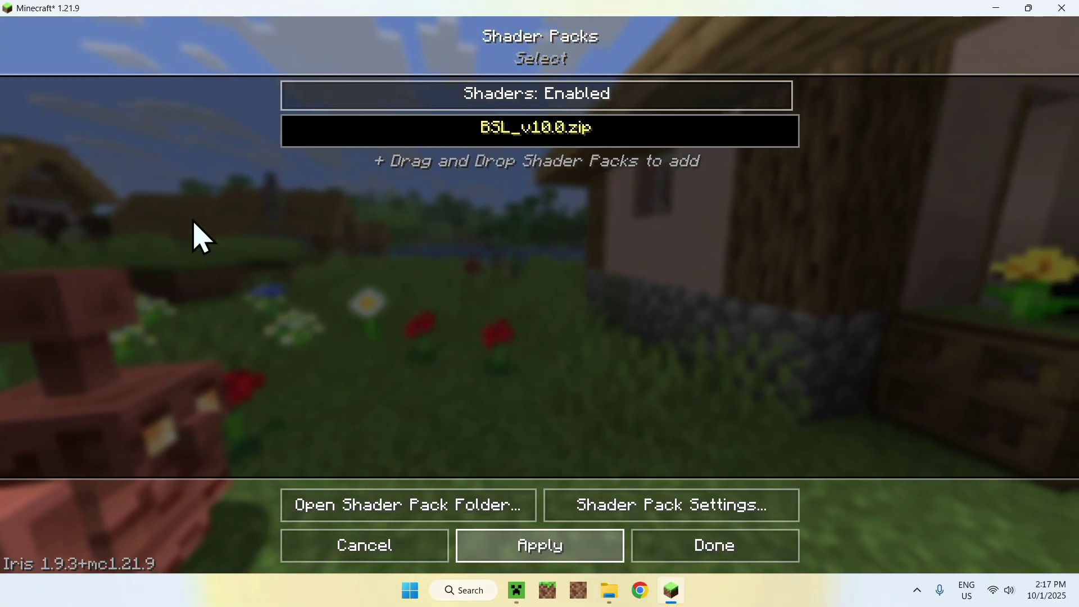
Disable shaders, apply the change and return to the title screen
left_click(528, 104)
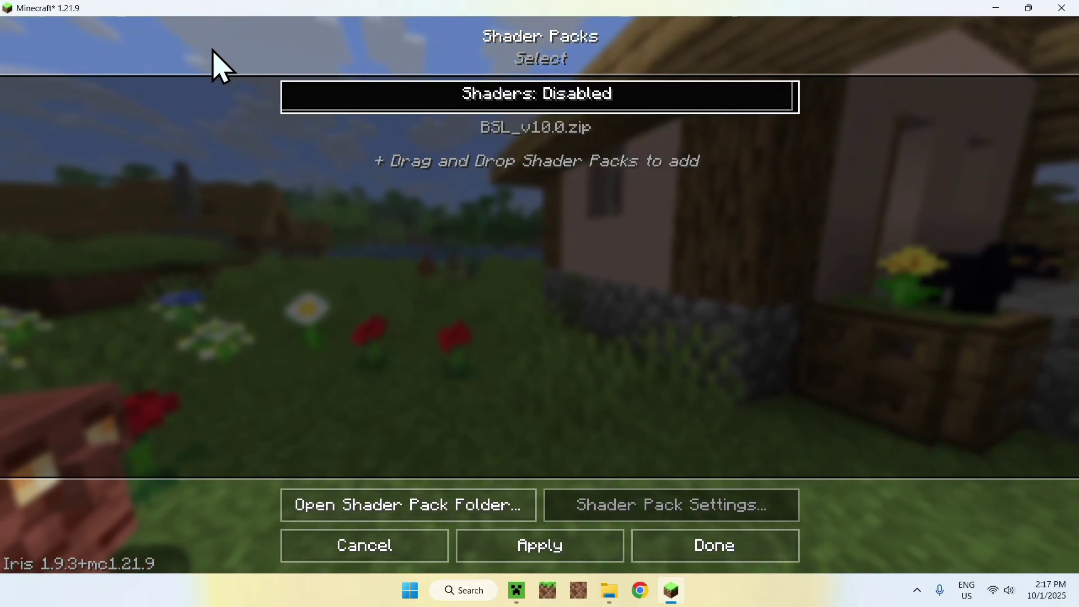
left_click(520, 544)
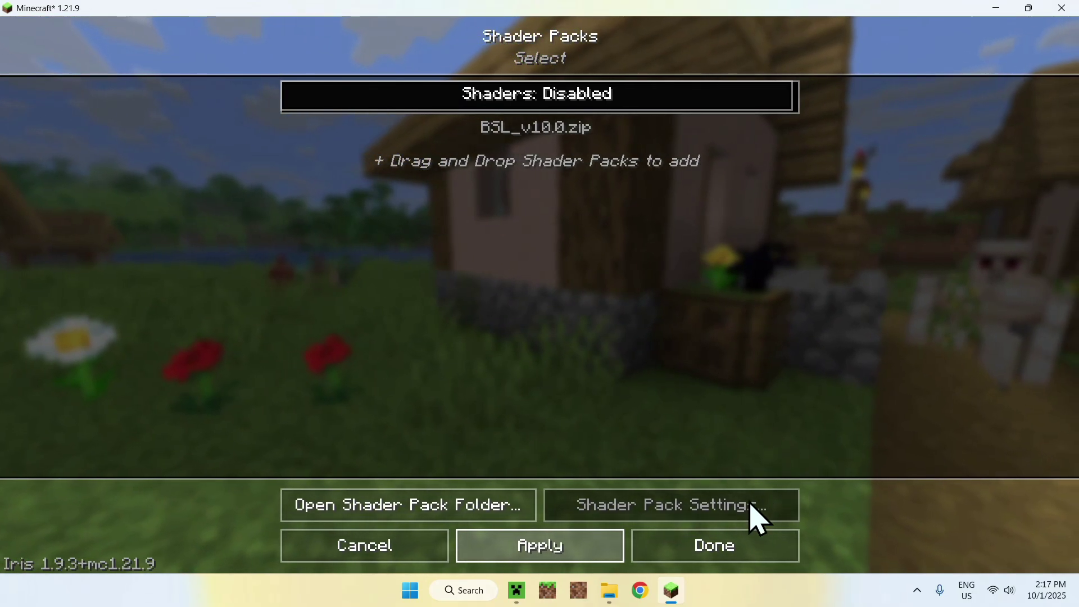
left_click(712, 540)
key("Escape")
key("Escape")
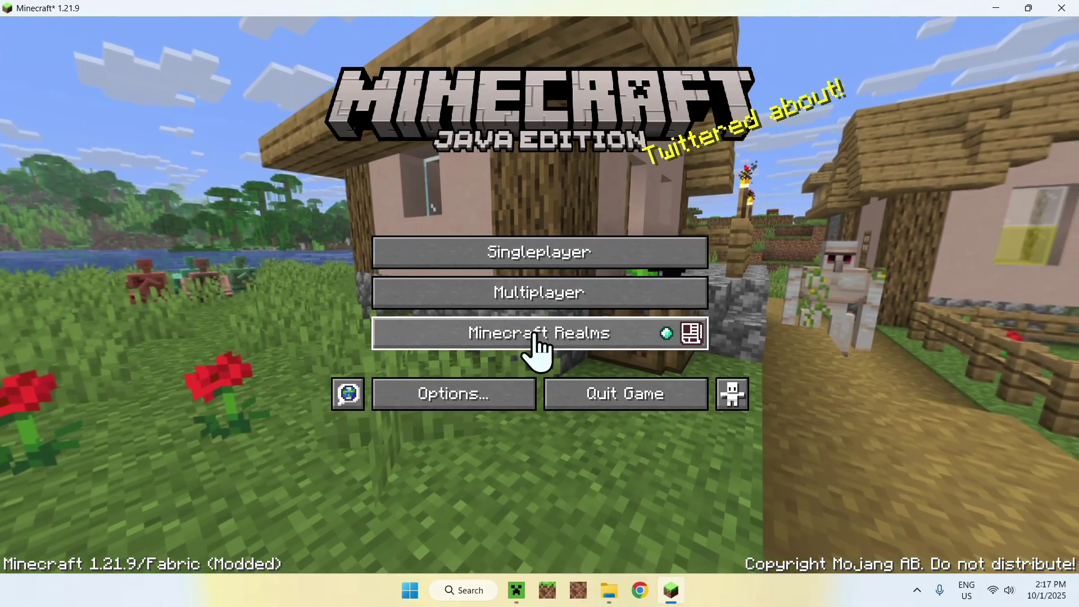
Load the Tutorials singleplayer world and walk forward across the grass to view it without shaders
left_click(535, 263)
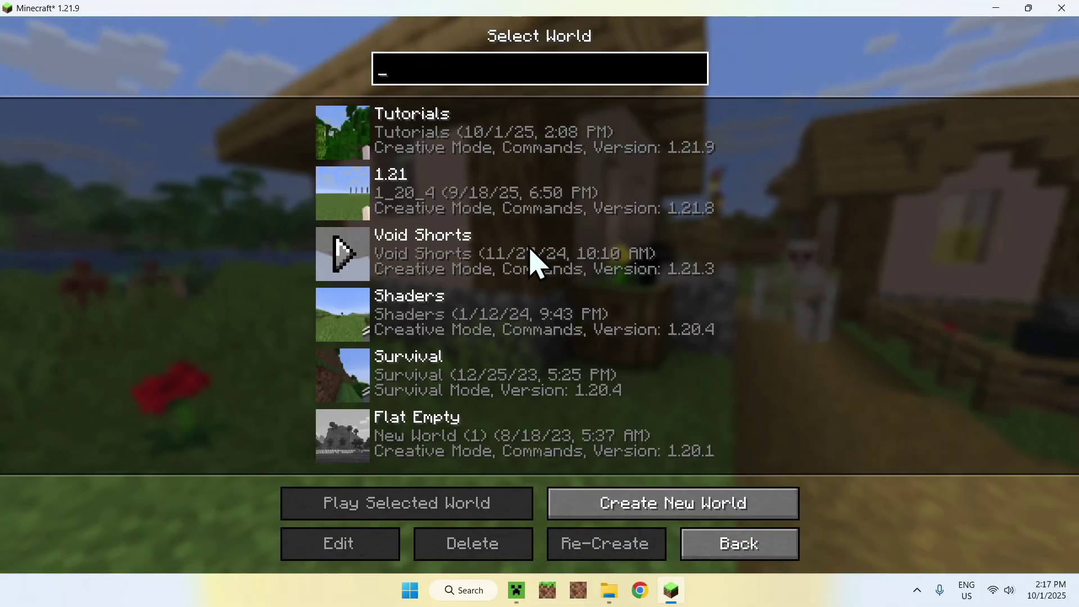
left_click(343, 135)
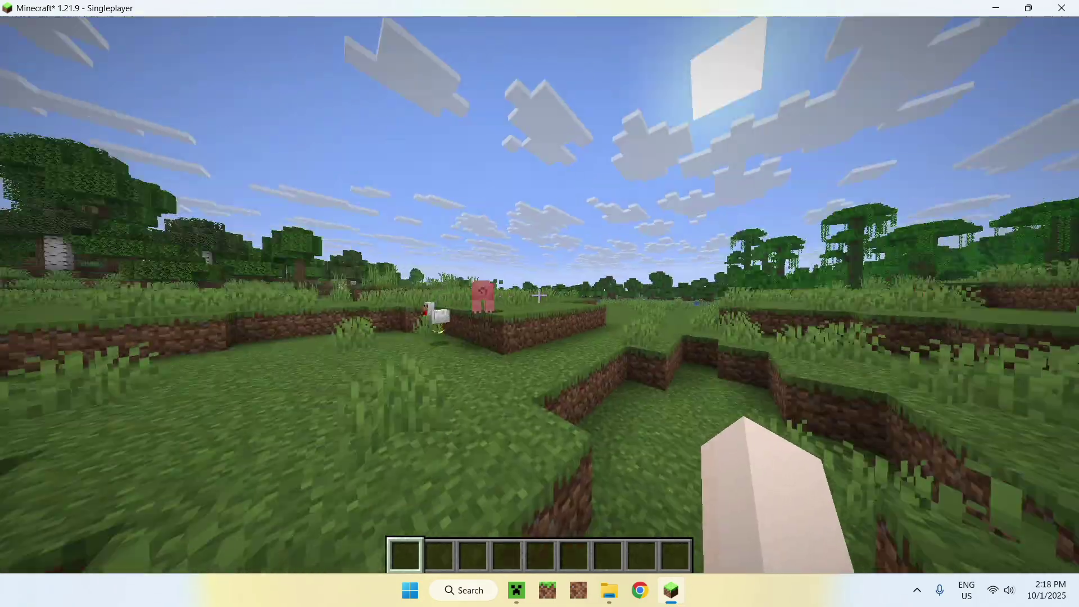
key("w")
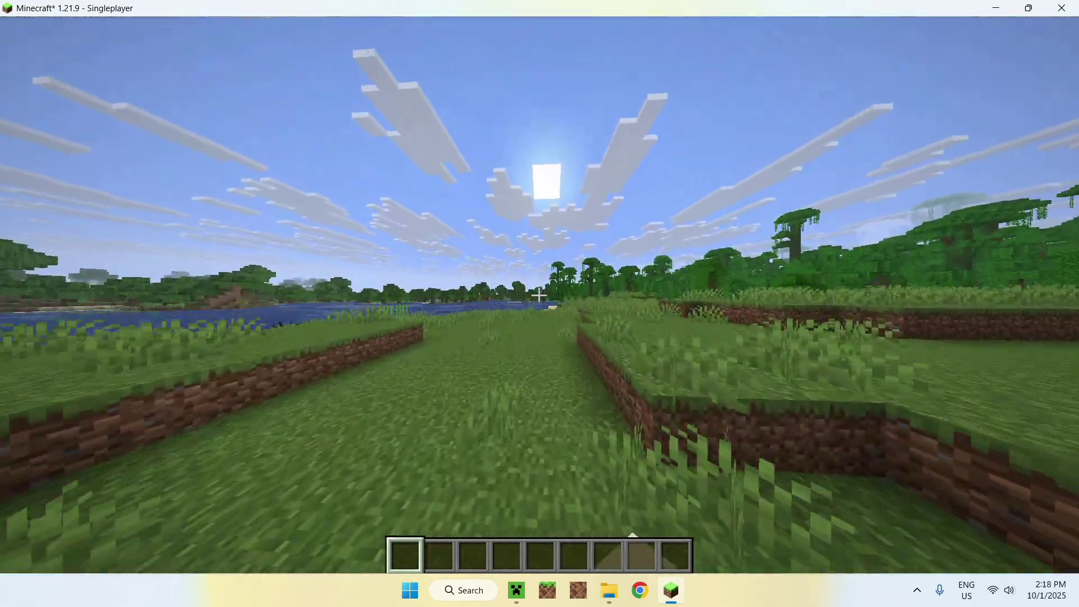
key("w")
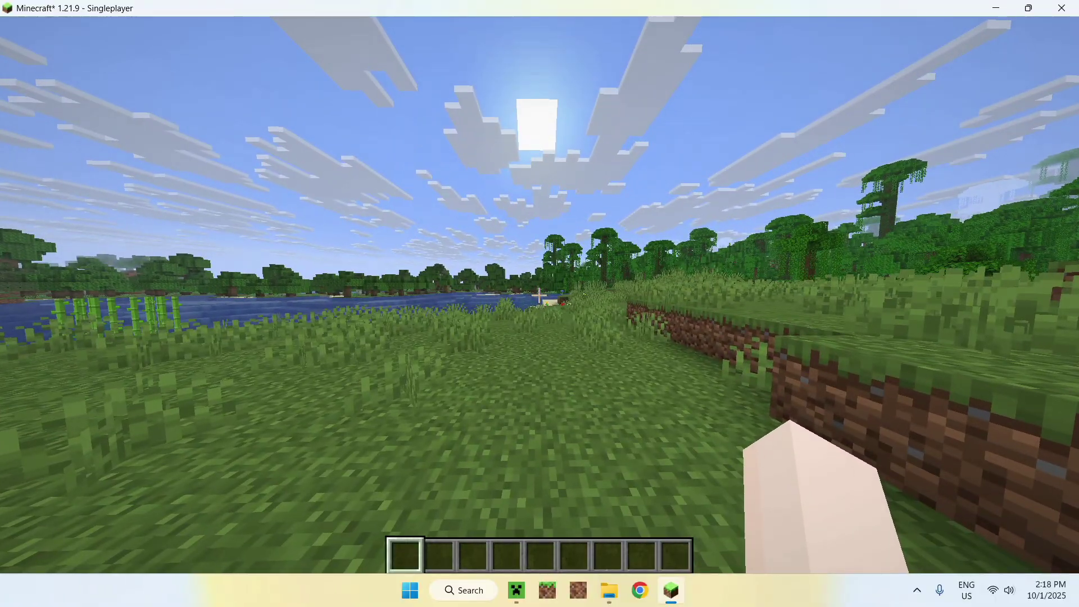
Enable the BSL_v10.0.zip shader pack from the in-world video settings, apply it, and return to the game to walk forward
key("Escape")
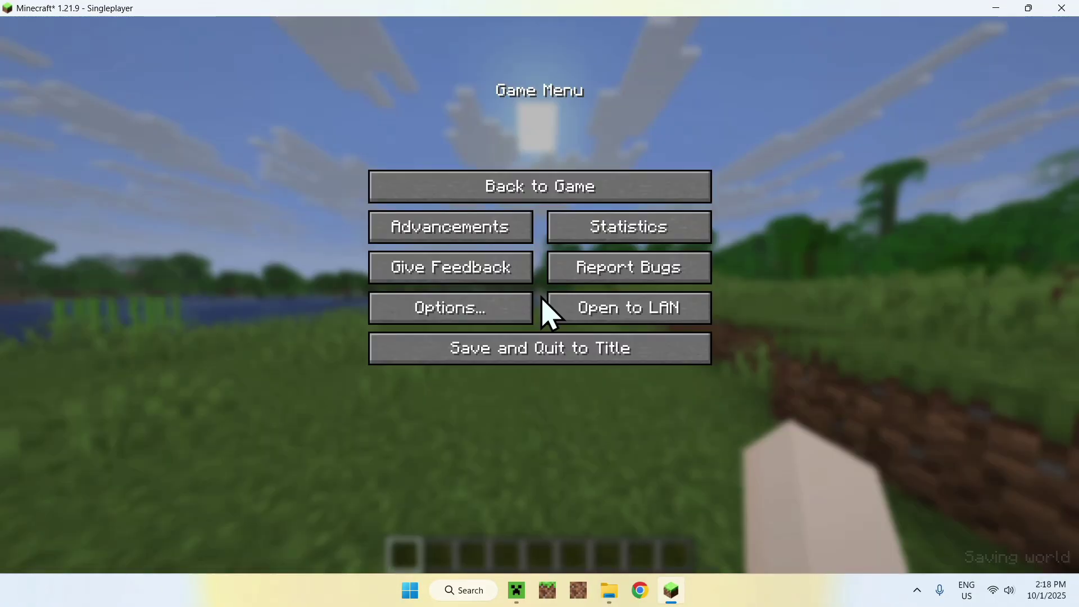
left_click(477, 324)
left_click(399, 241)
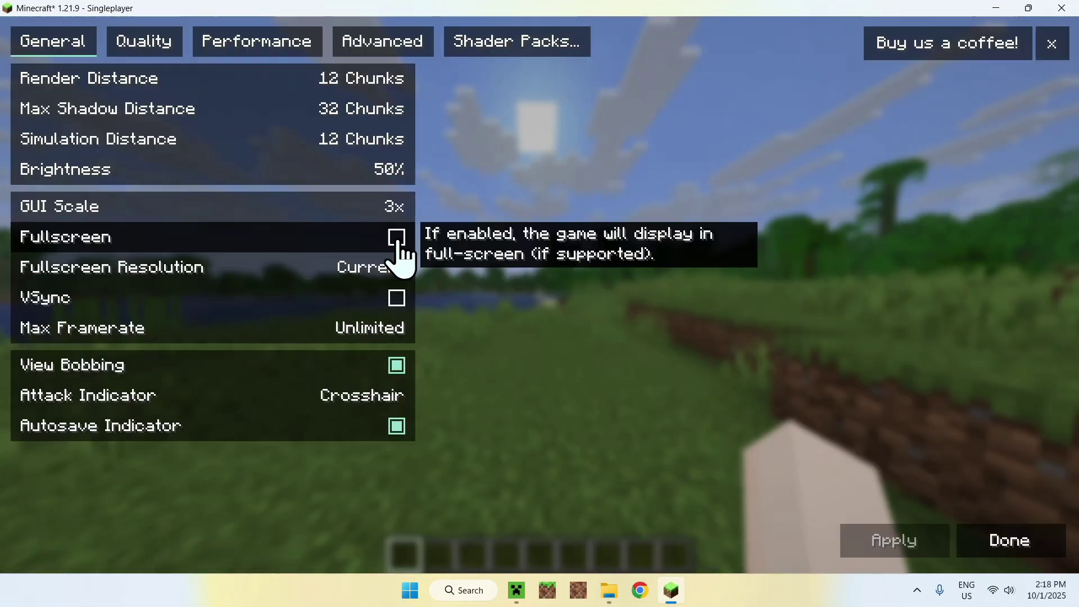
left_click(514, 59)
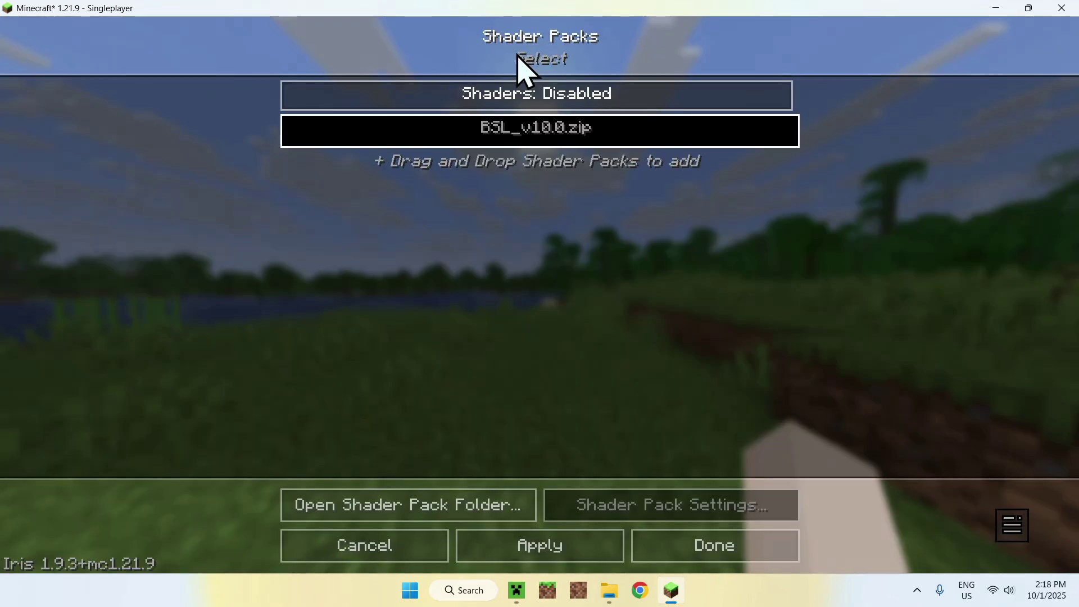
left_click(514, 135)
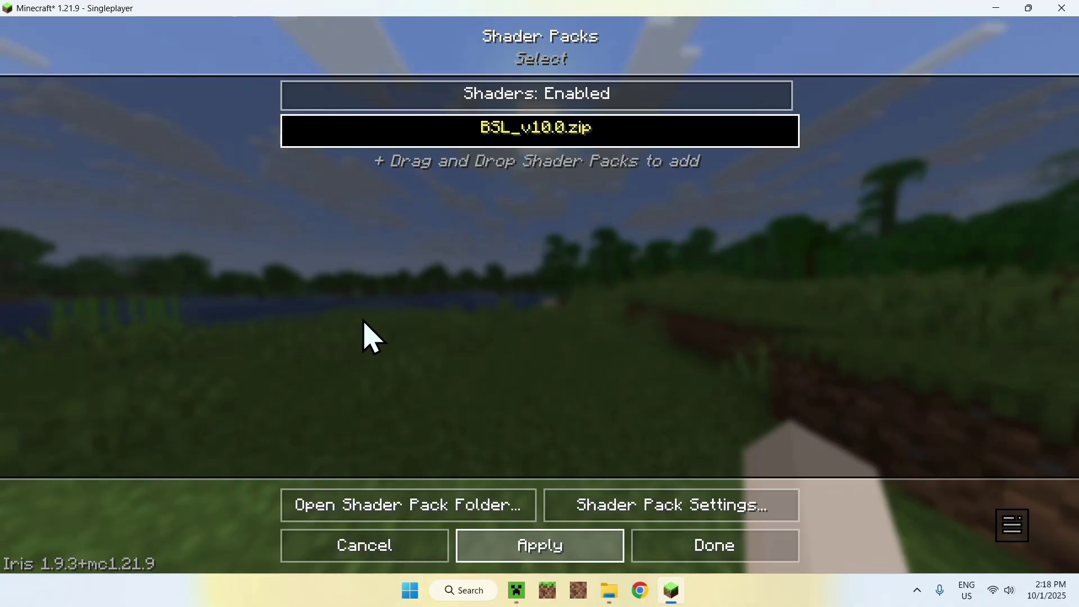
key("Escape")
key("Escape")
key("Escape")
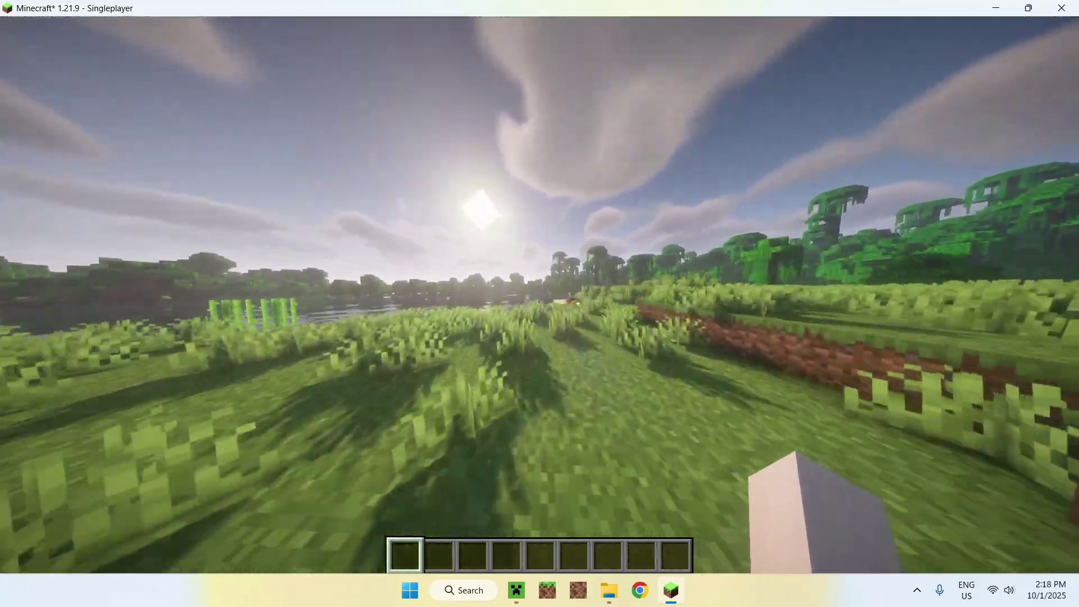
key("w")
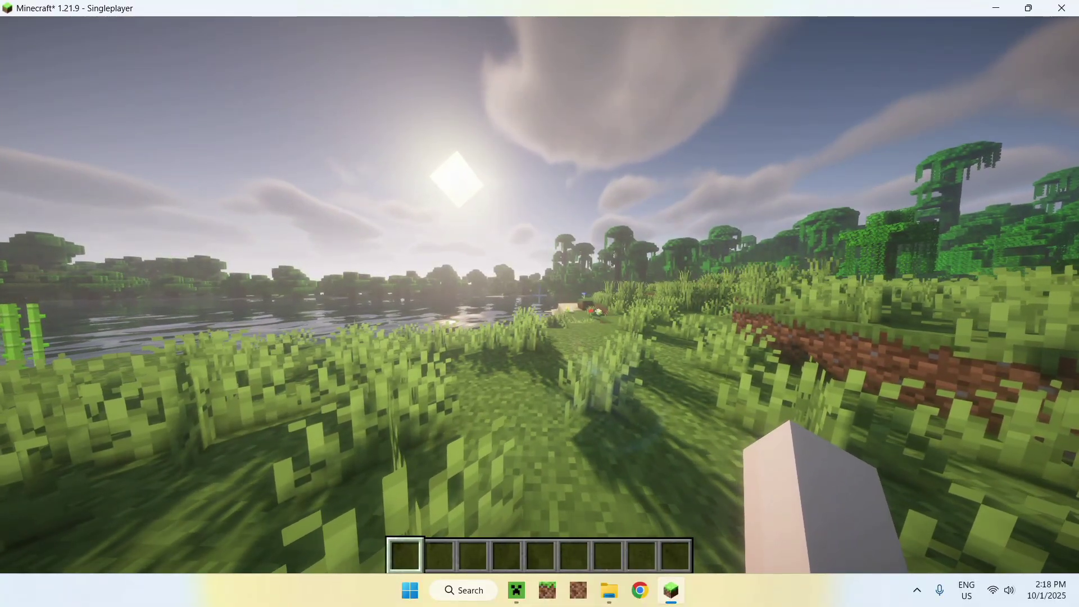
Open the BSL_v10.0.zip shader pack settings from the in-world video settings and set the profile to Ultra
key("Escape")
left_click(444, 317)
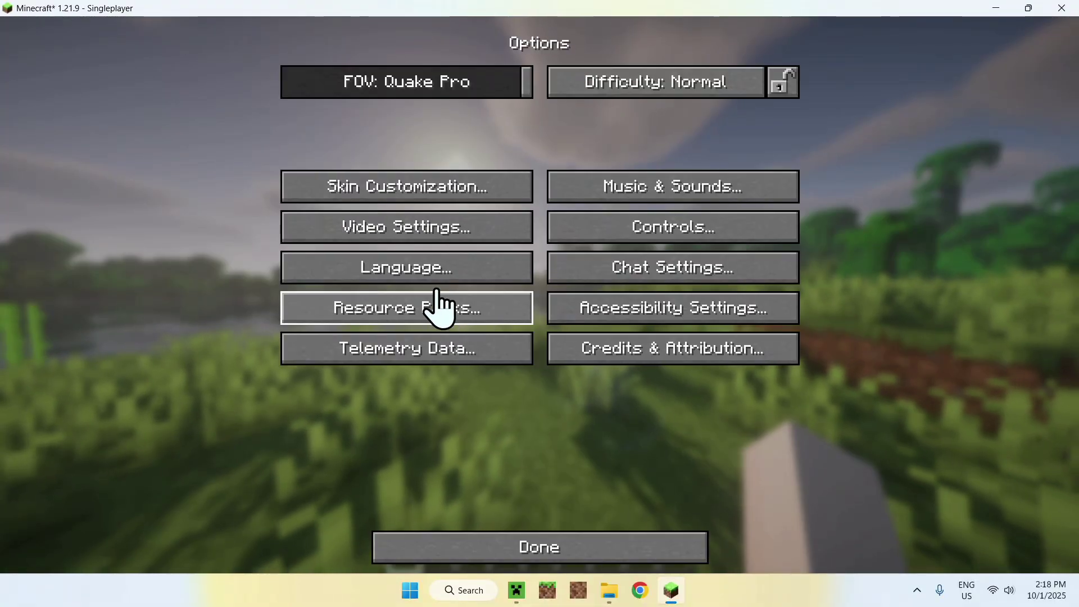
left_click(402, 230)
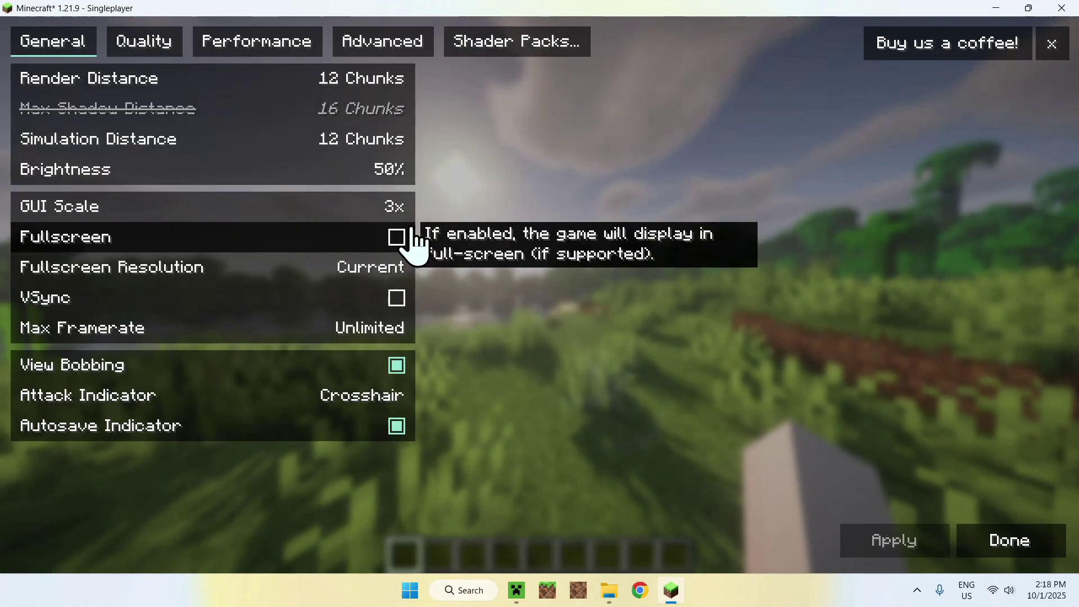
left_click(528, 48)
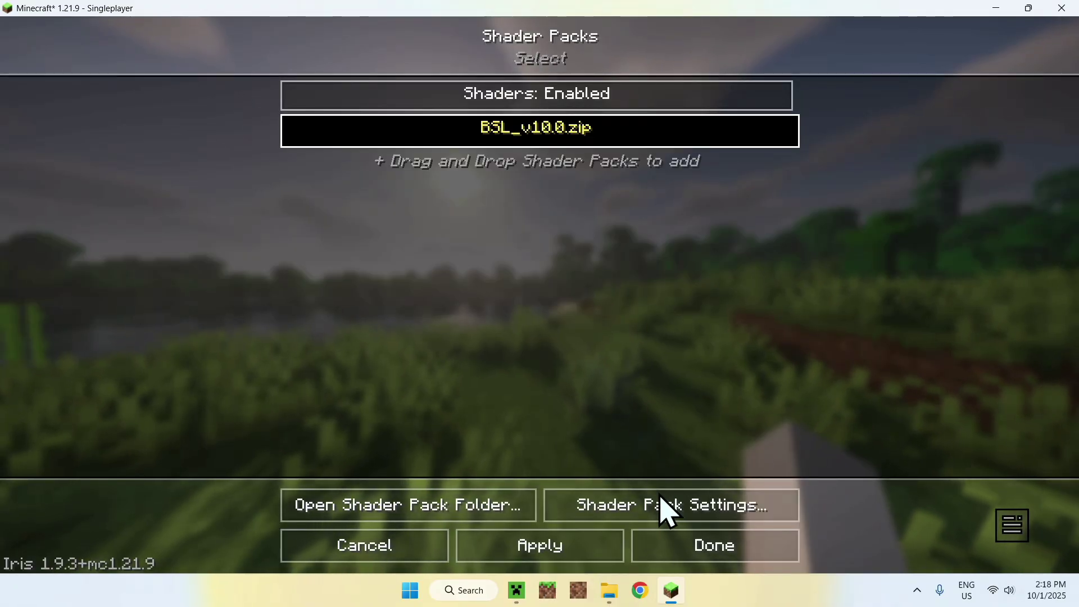
left_click(672, 522)
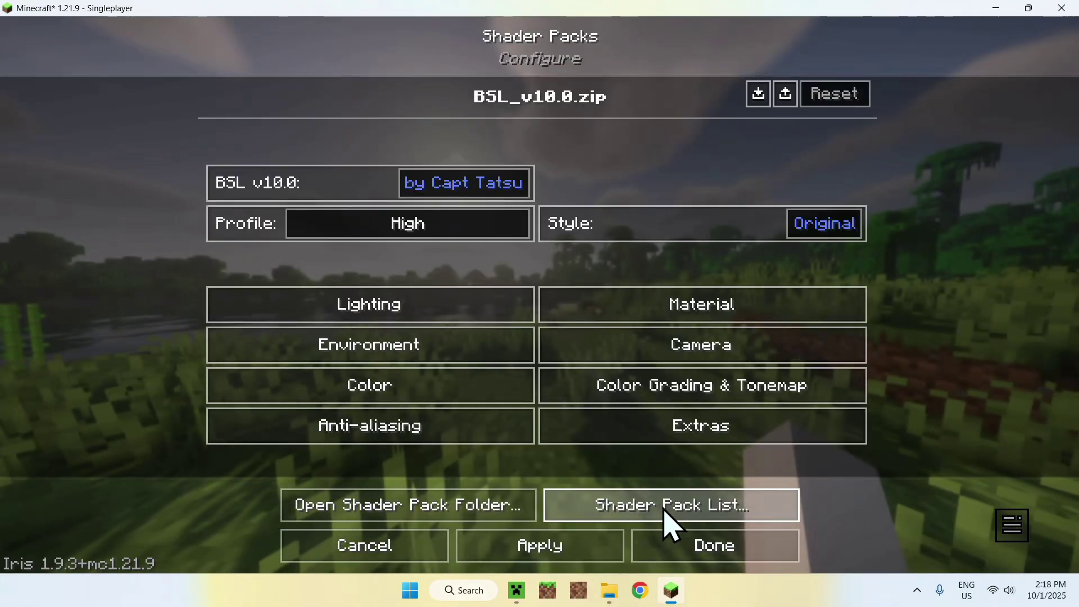
left_click(392, 235)
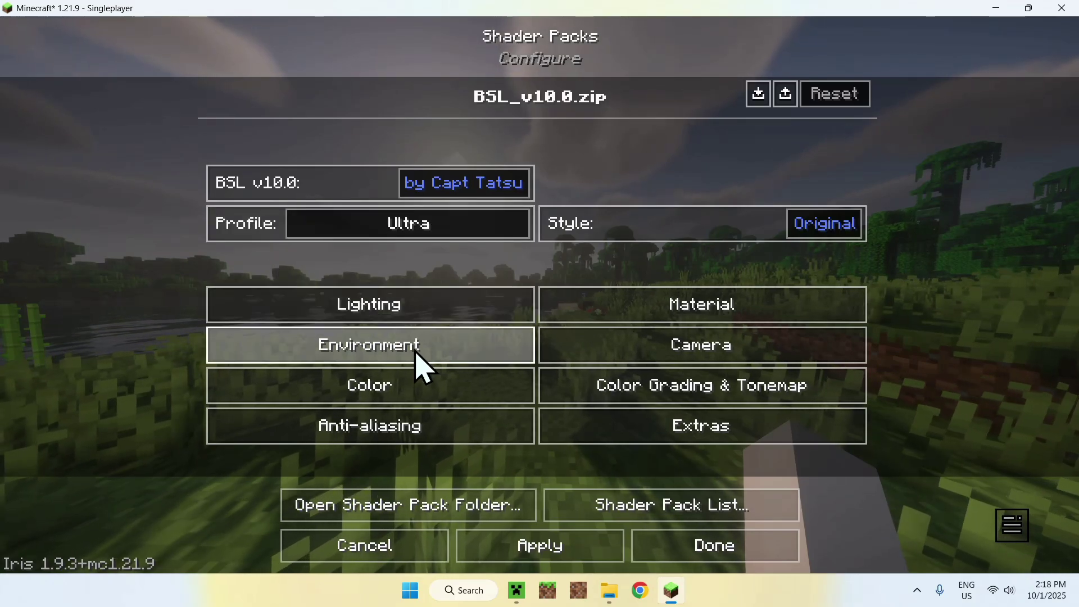
Look through the shader pack's Environment and Sky settings and return to its main settings page
left_click(382, 351)
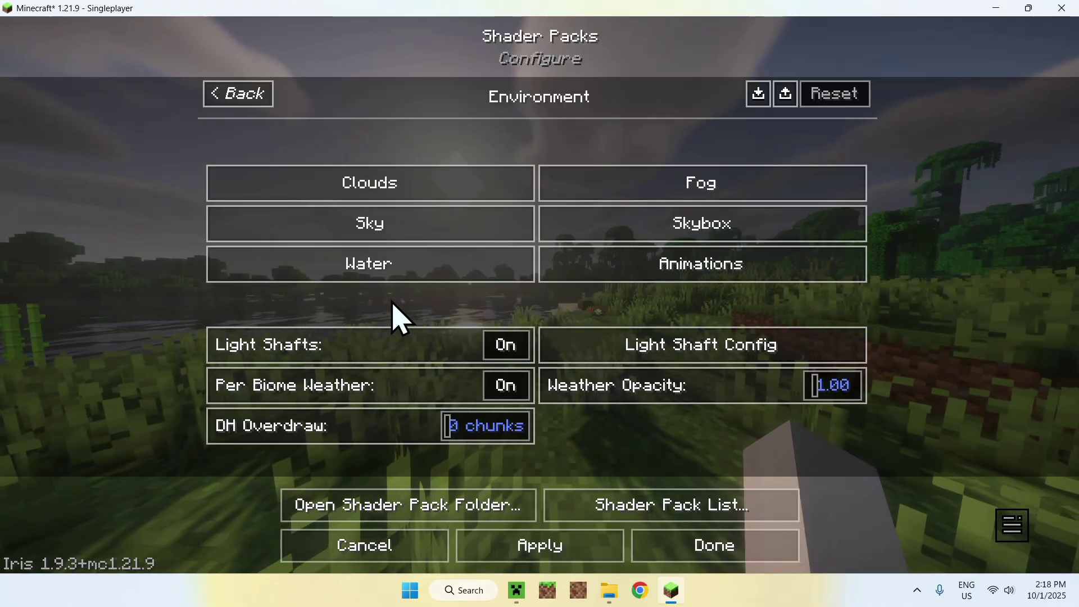
left_click(379, 233)
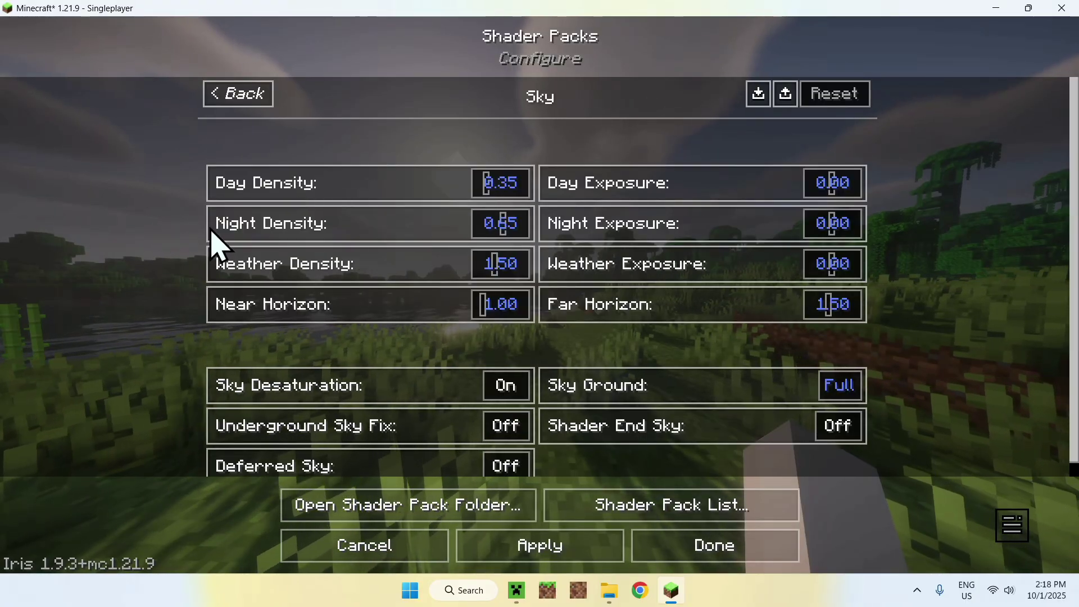
scroll(216, 233, "down", 1)
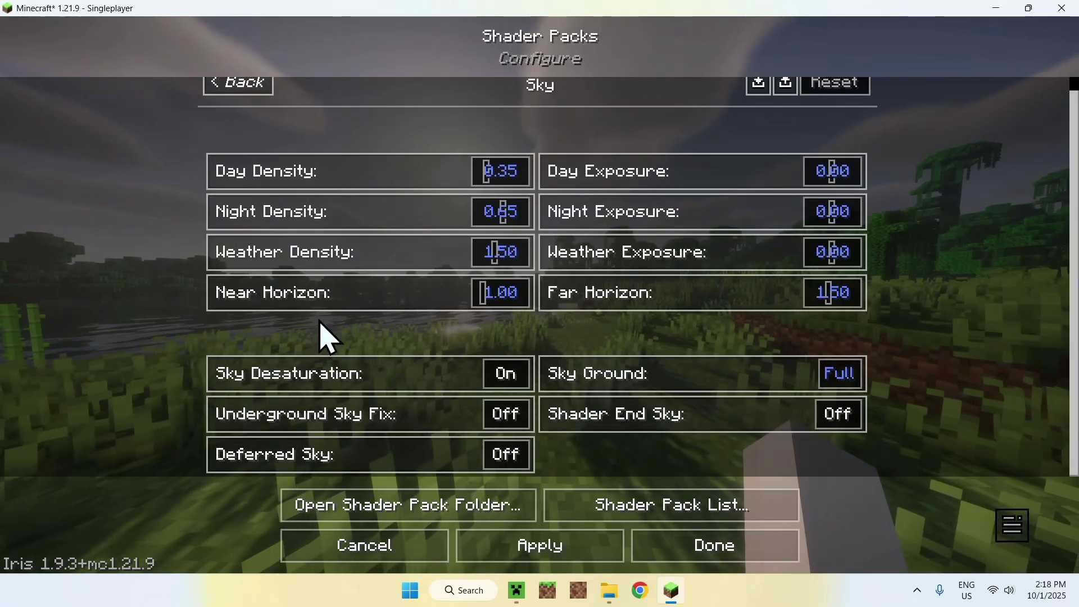
left_click(236, 87)
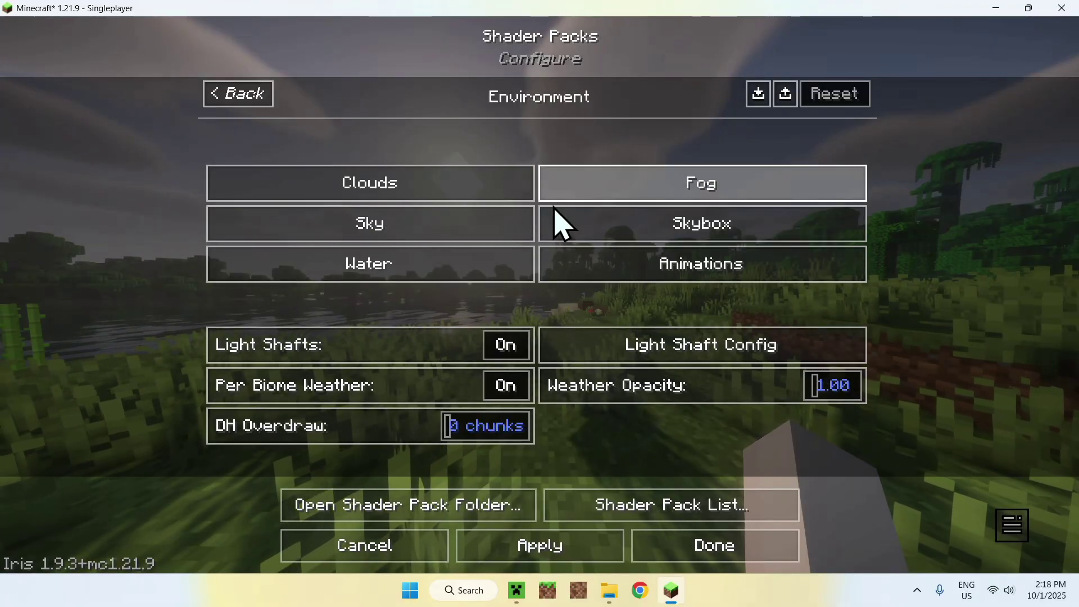
left_click(250, 93)
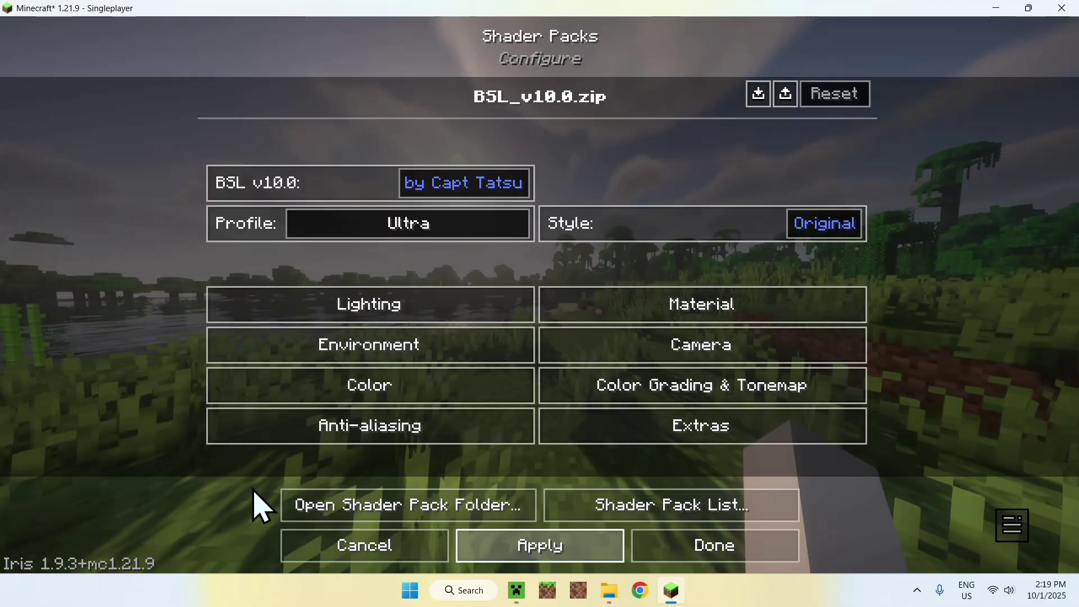
View BSL_v10.0.zip.txt in the shader pack folder, close the file and the folder, and return to Minecraft
left_click(298, 508)
double_click(268, 149)
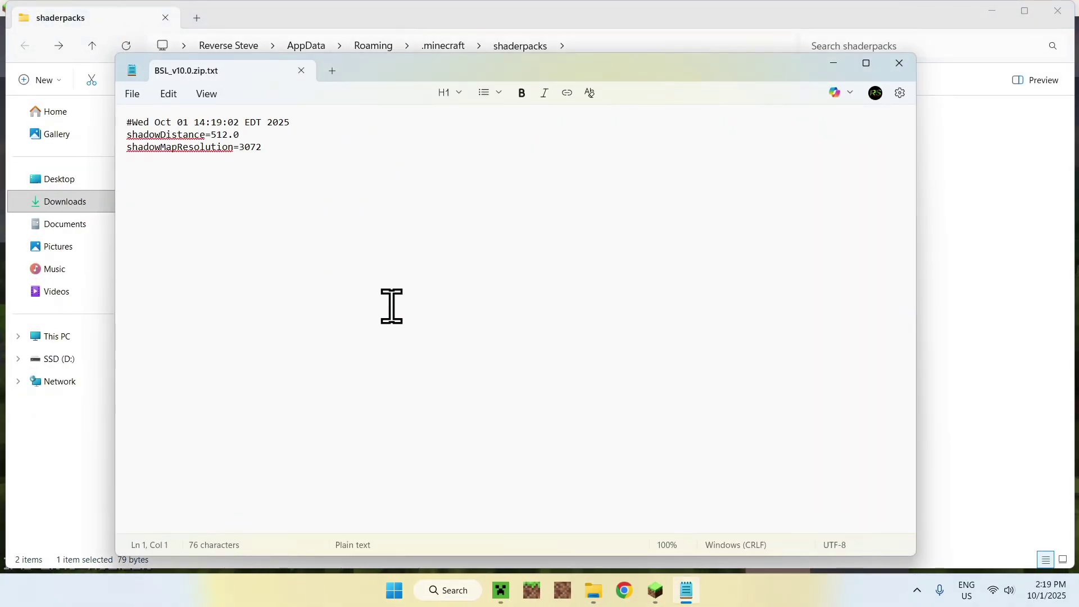
left_click(900, 64)
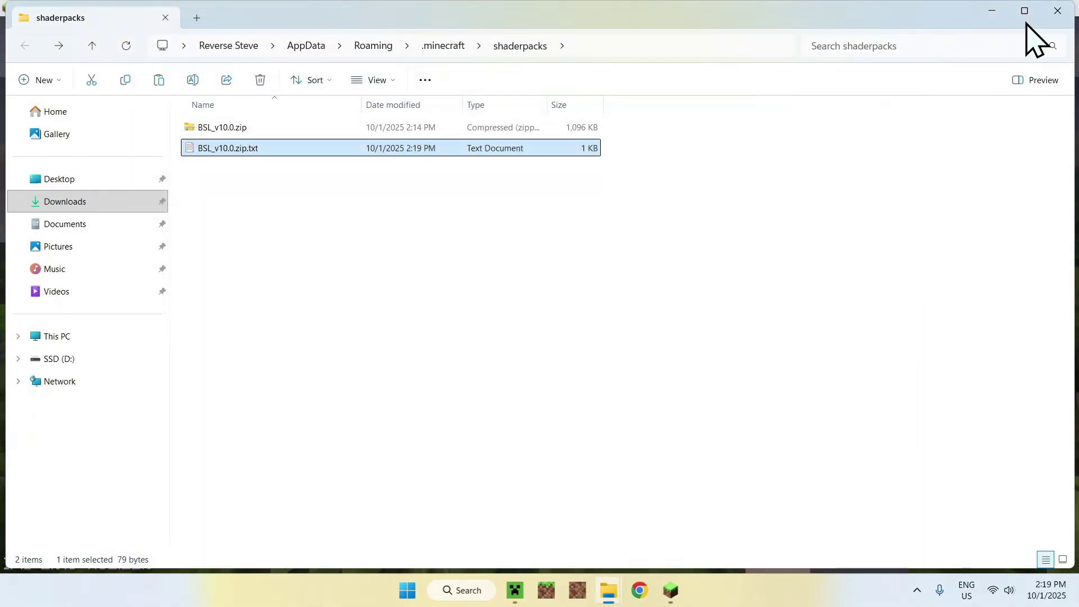
left_click(1058, 13)
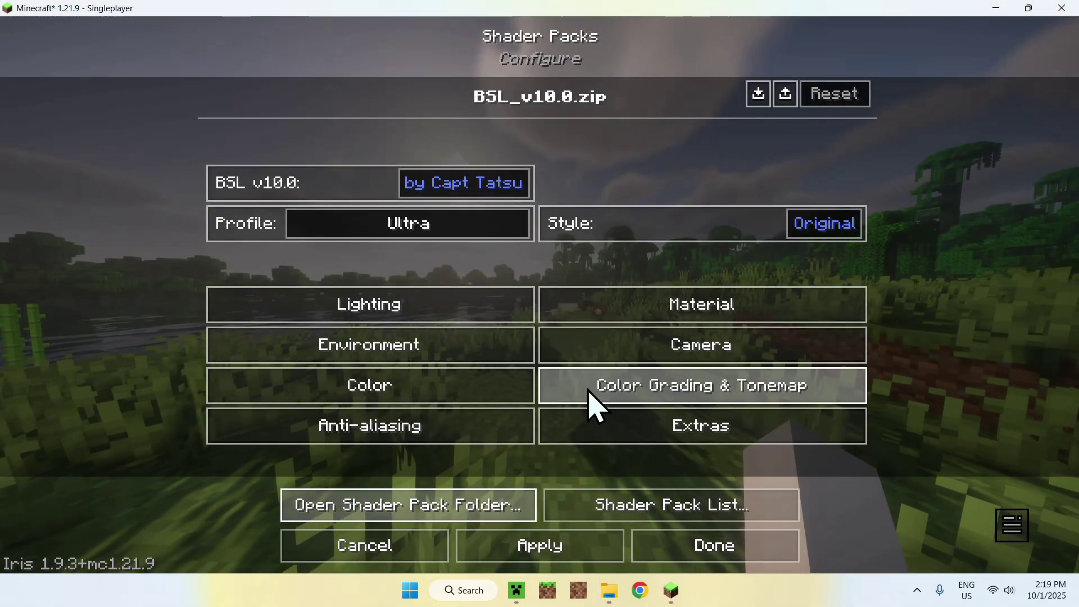
View the shader pack's Lighting settings, leave all the settings screens and return to the game world
left_click(486, 315)
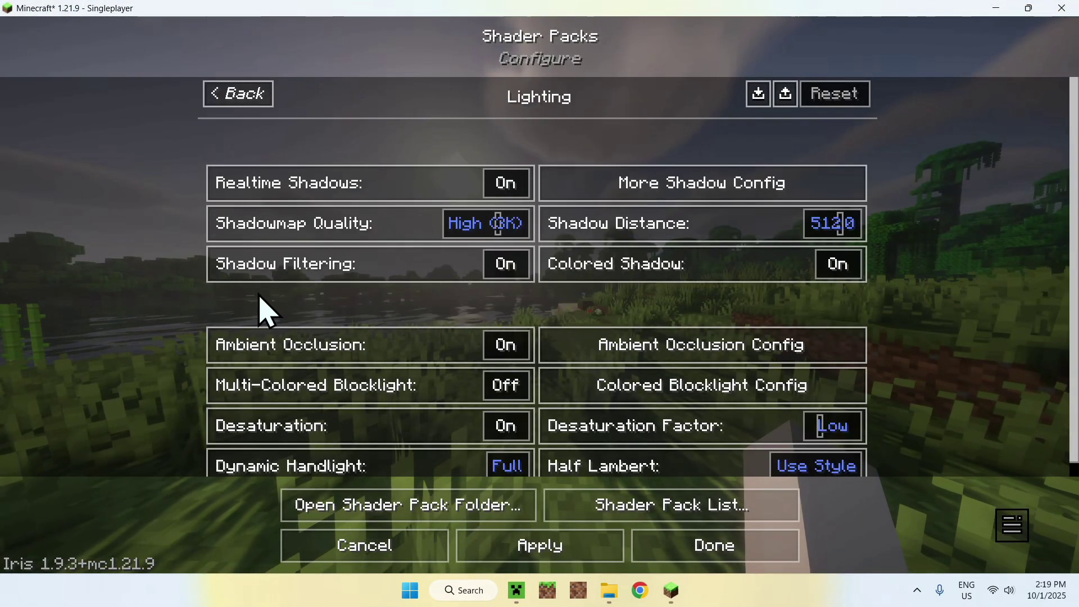
key("Escape")
key("Escape")
key("Escape")
key("Escape")
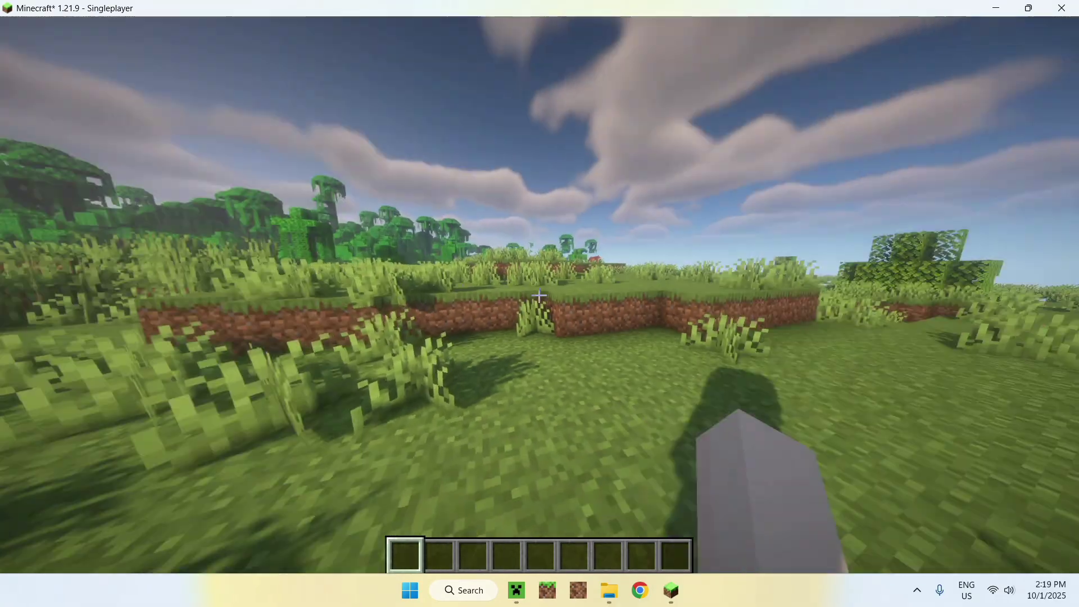
Walk forward across the grassland to view the shaders and switch to the front-facing third-person view
key("w")
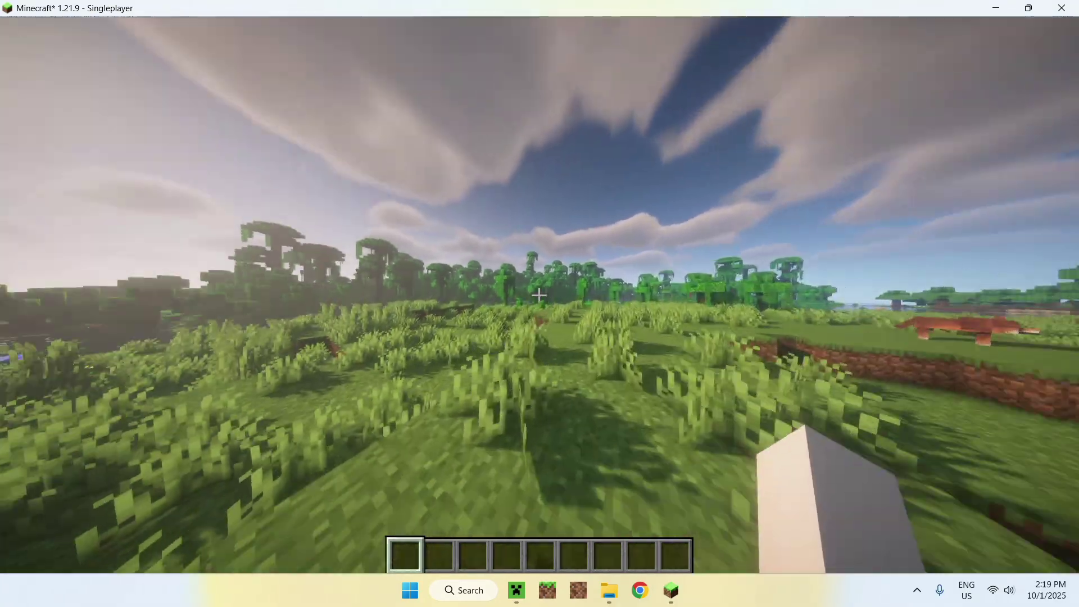
key("w")
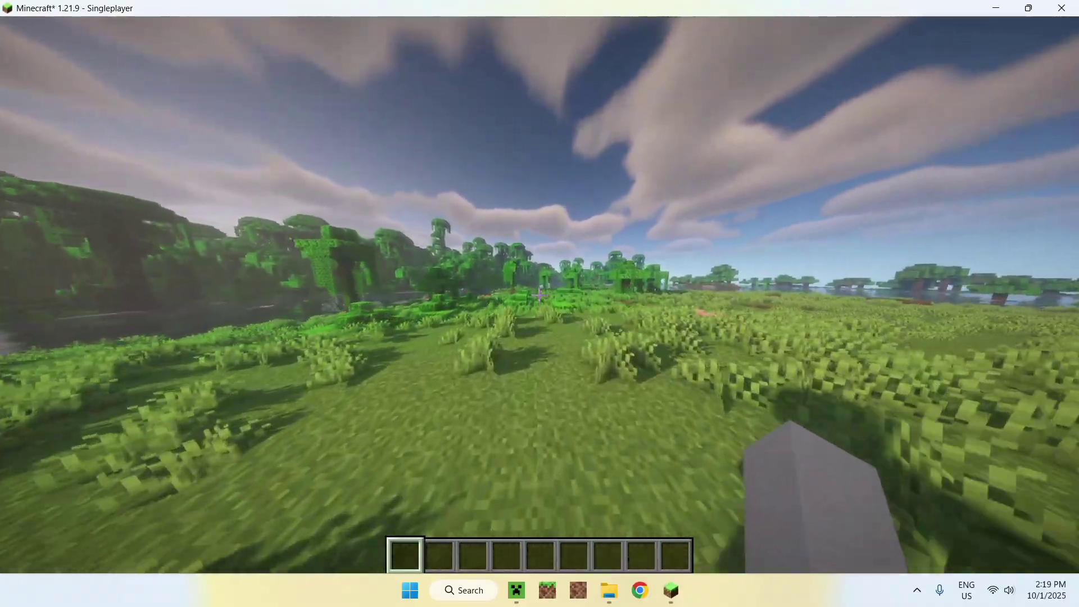
key("w")
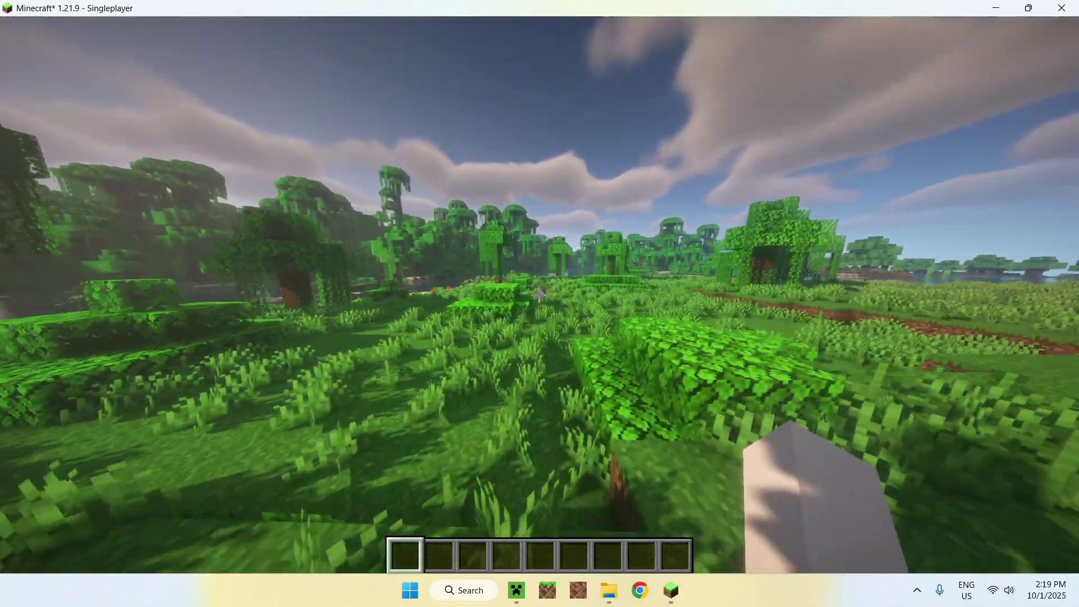
key("F5")
key("F5")
key("w")
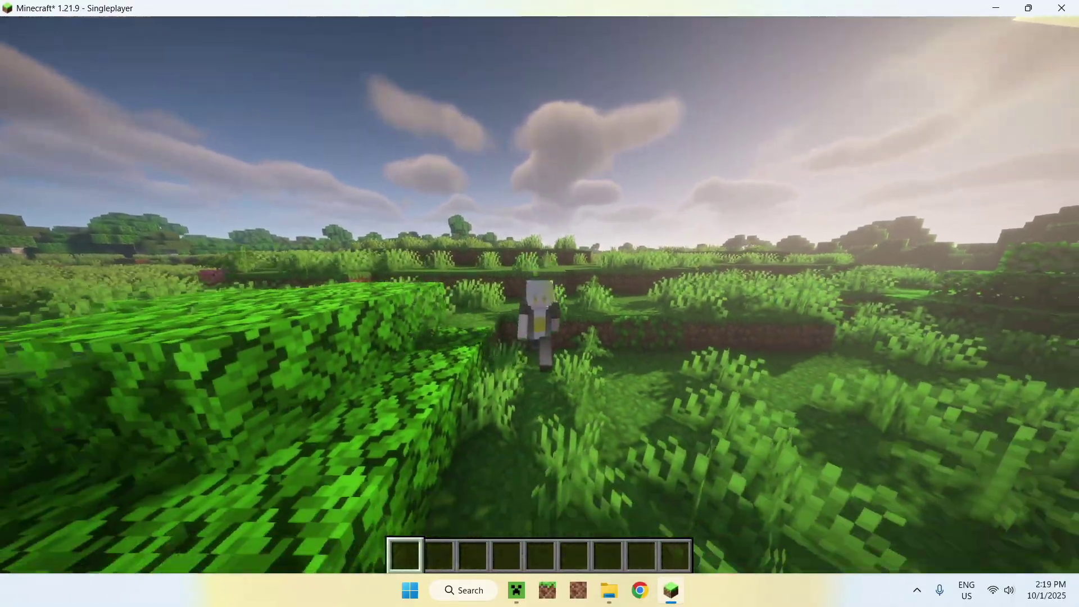